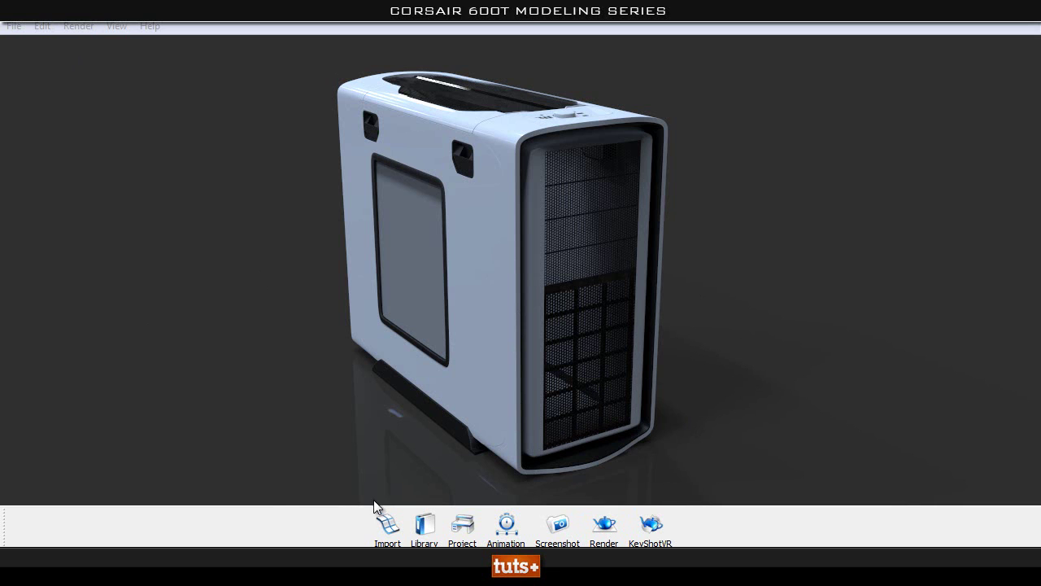
- Open the Project window for the Corsair 600T case scene
click(462, 527)
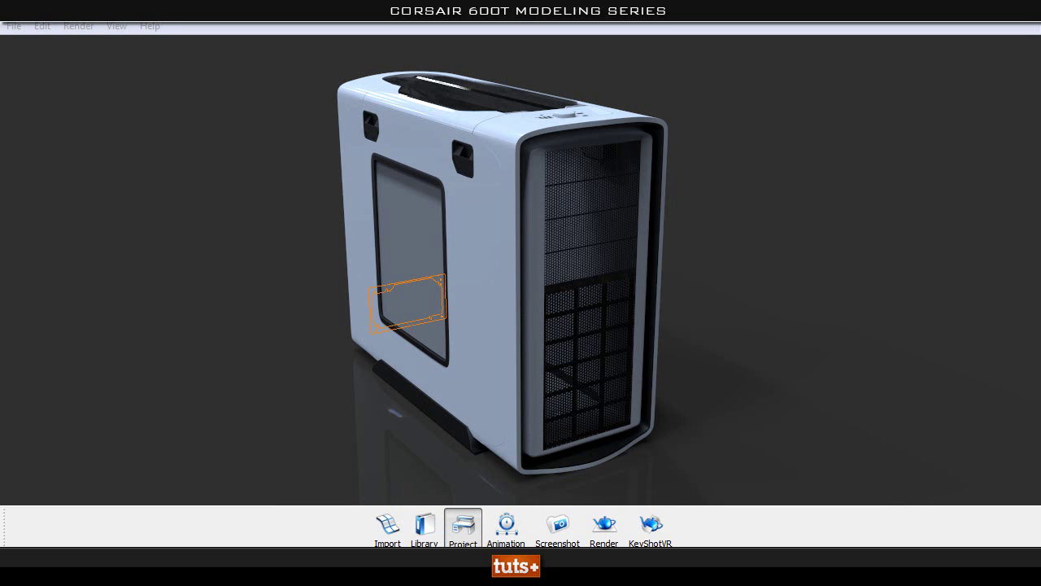
- Open the factory_4k environment HDRI in the HDR Editor and arrange both windows beside the case
drag(901, 167, 713, 68)
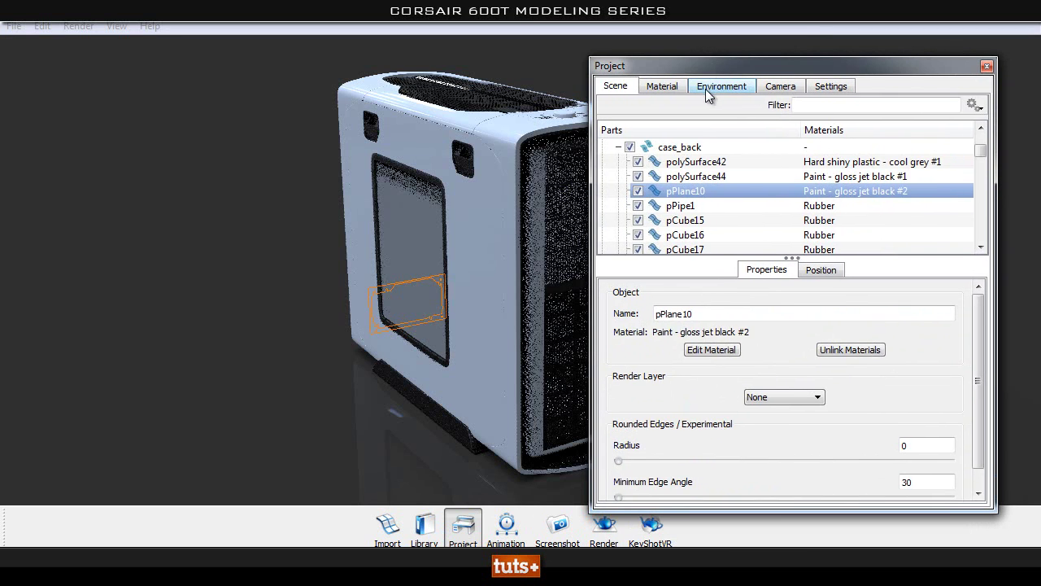
click(705, 89)
drag(795, 65, 815, 49)
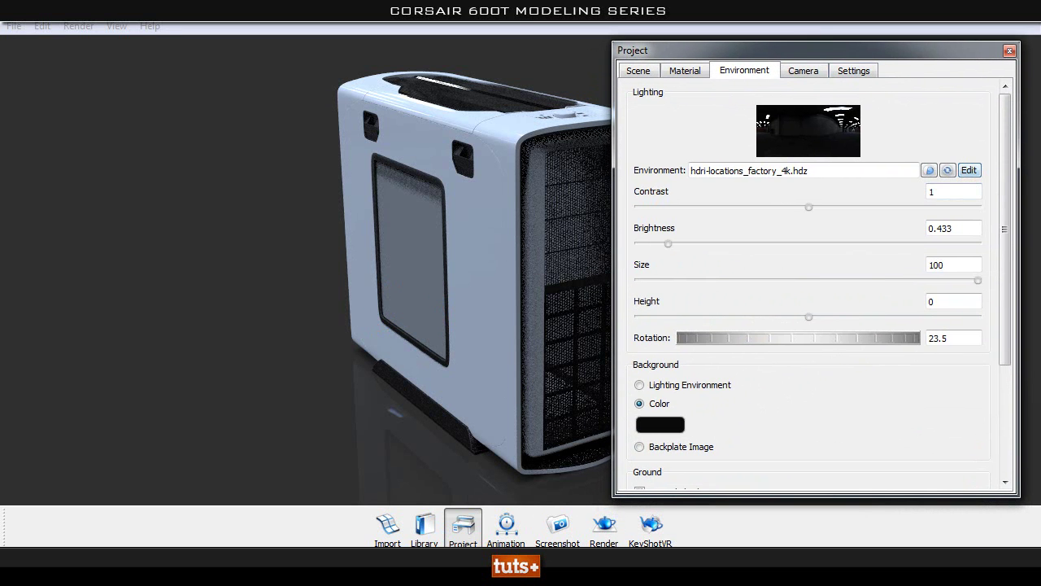
click(968, 170)
drag(417, 268, 263, 190)
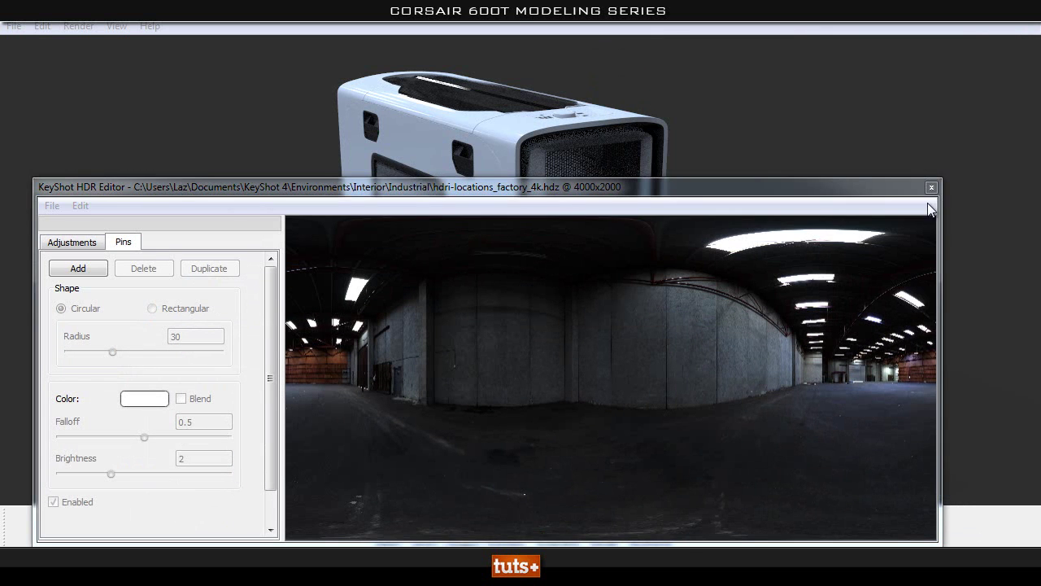
drag(942, 174, 681, 319)
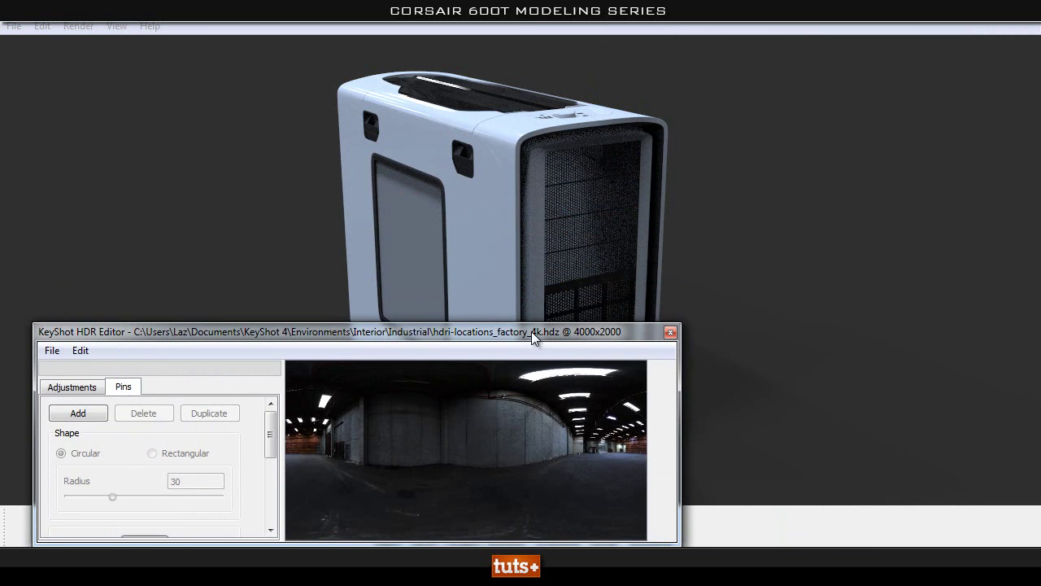
drag(531, 331, 786, 322)
- Search the library for 'glass' and apply Glass basic grey to the case's side window
click(938, 313)
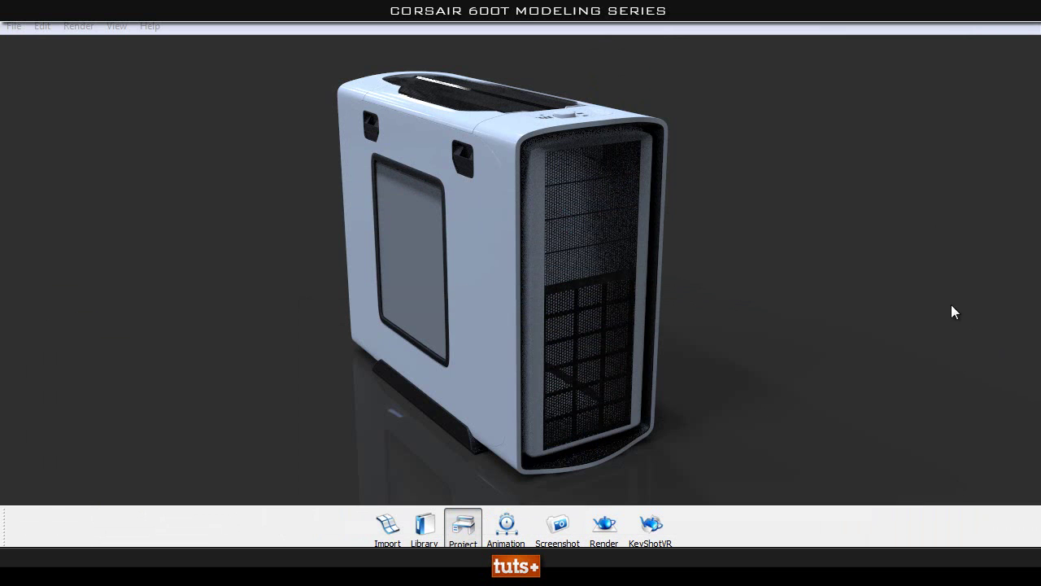
click(424, 524)
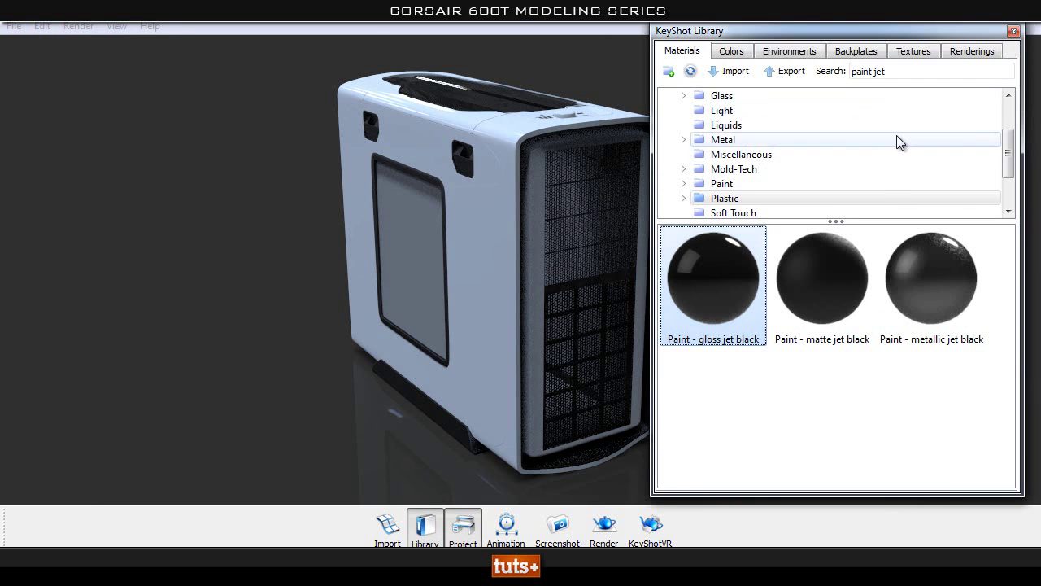
triple_click(963, 70)
text(glass)
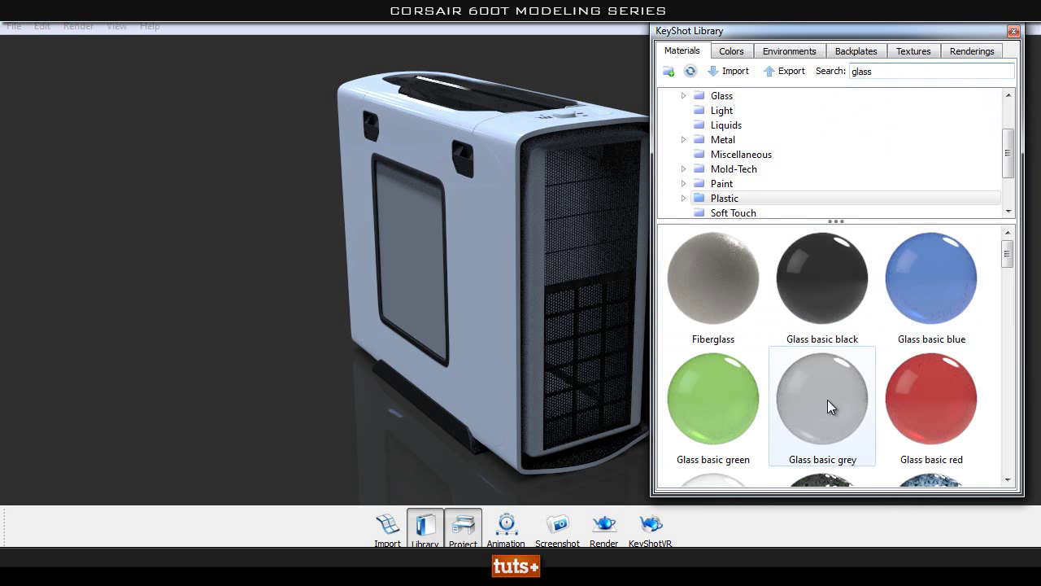
drag(828, 399, 403, 255)
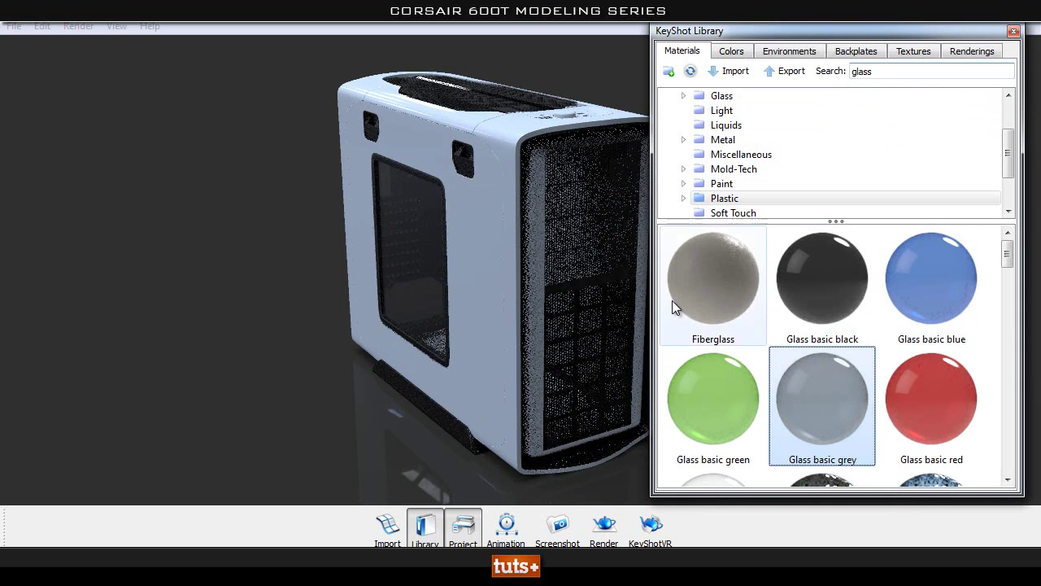
click(1012, 32)
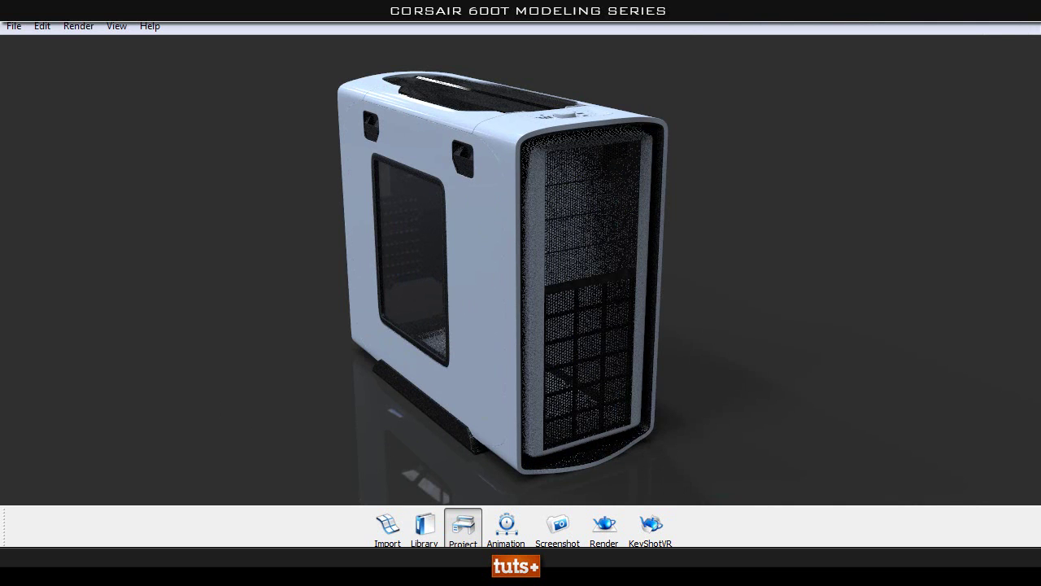
- Orbit and zoom around the case to inspect the glass side window and front panel
drag(680, 312, 738, 276)
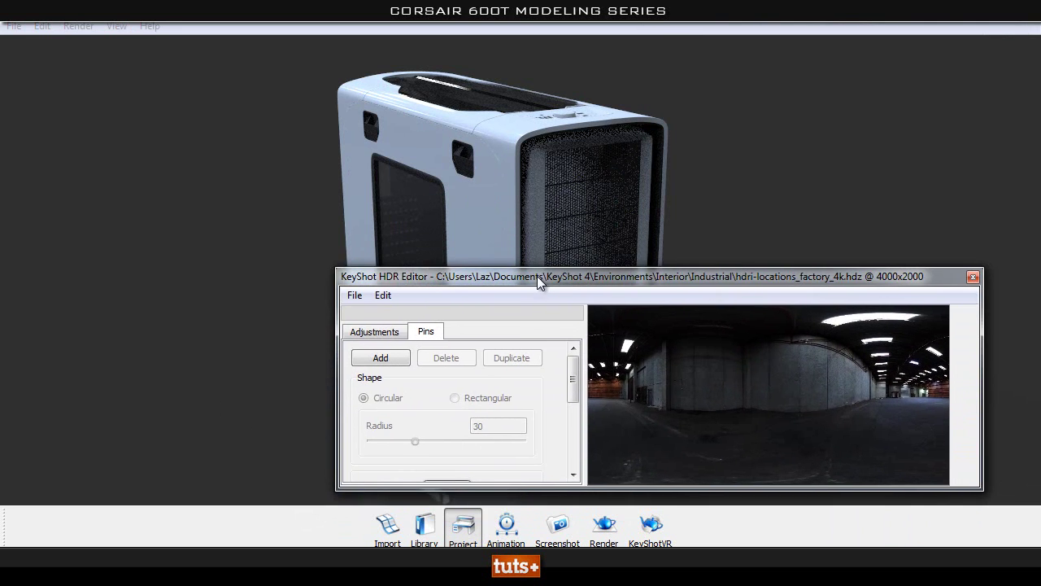
drag(555, 277, 539, 364)
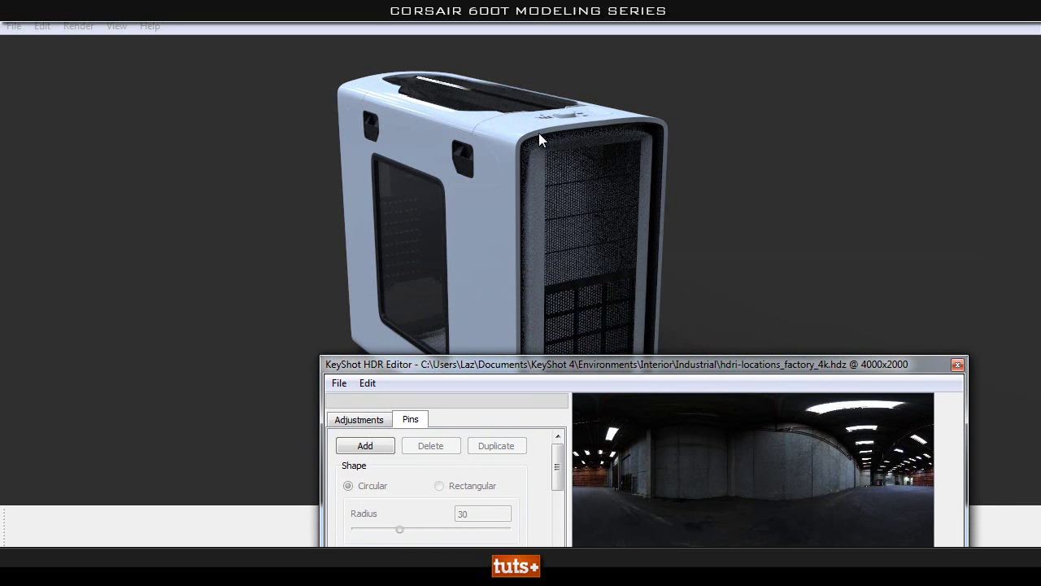
drag(584, 107, 530, 204)
scroll(634, 116, up, 5)
scroll(688, 105, down, 5)
drag(709, 123, 548, 104)
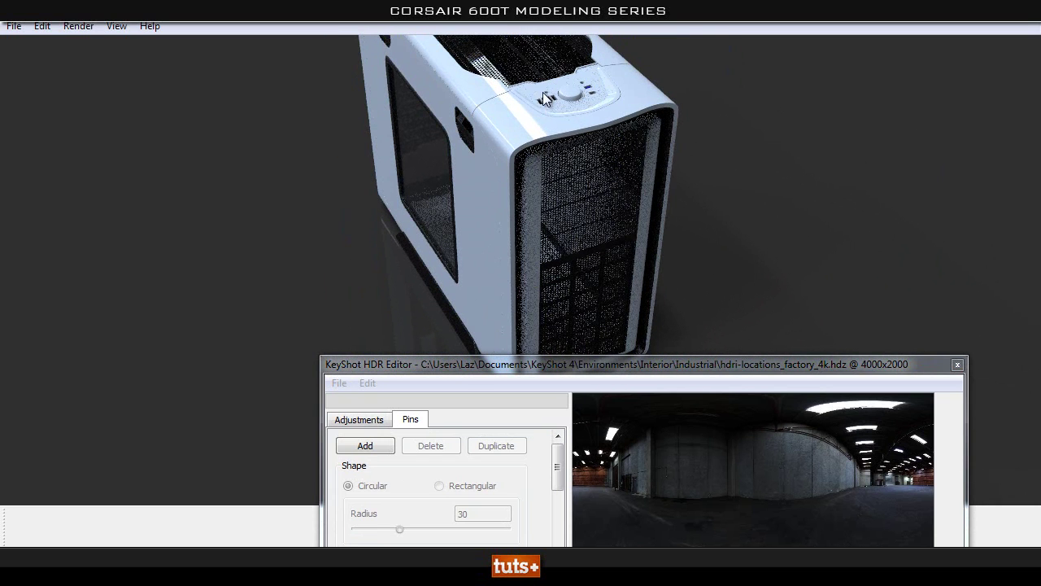
drag(605, 112, 537, 168)
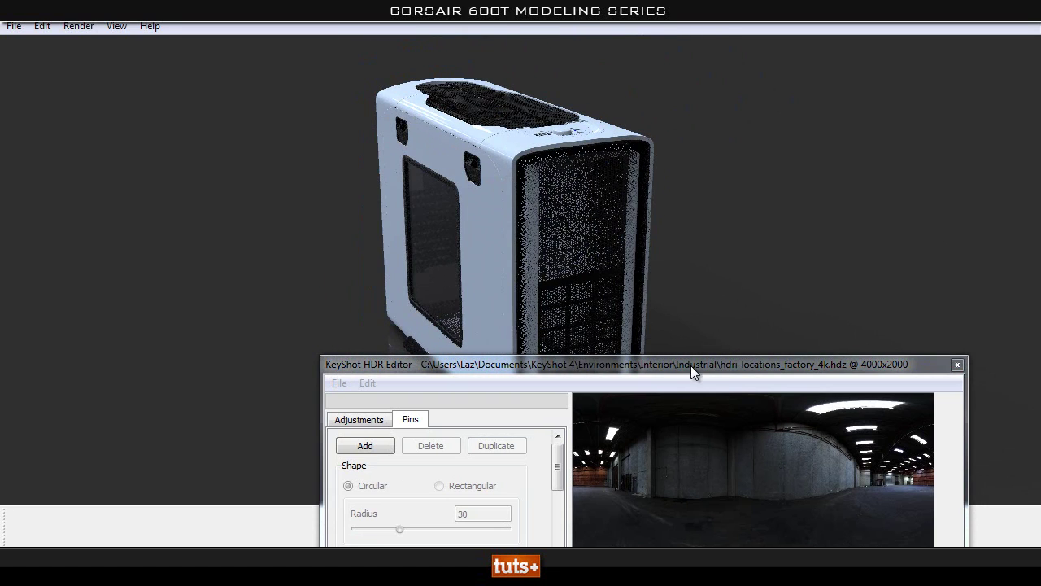
drag(690, 365, 637, 488)
drag(545, 313, 546, 302)
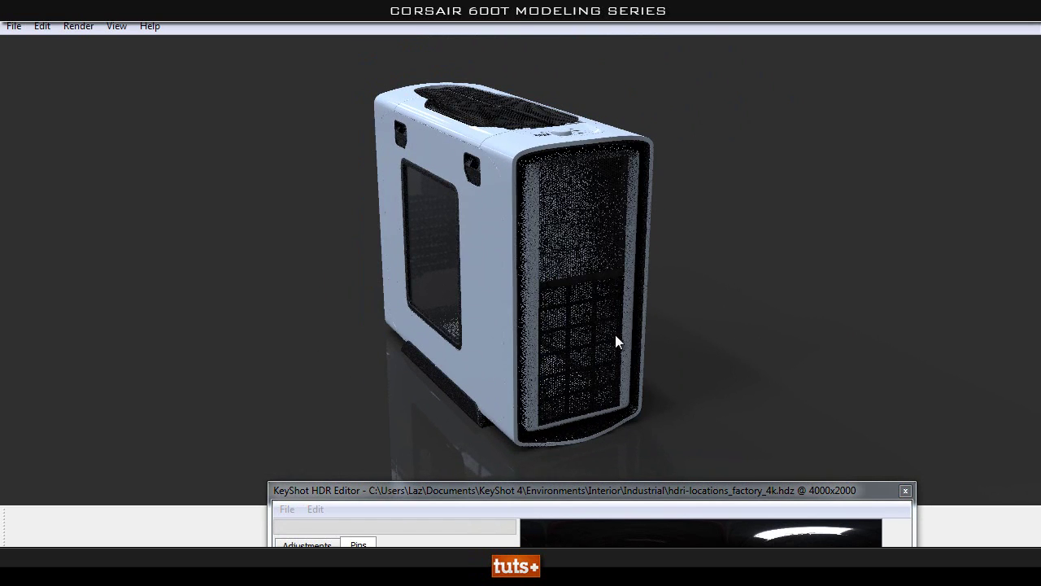
drag(572, 351, 607, 344)
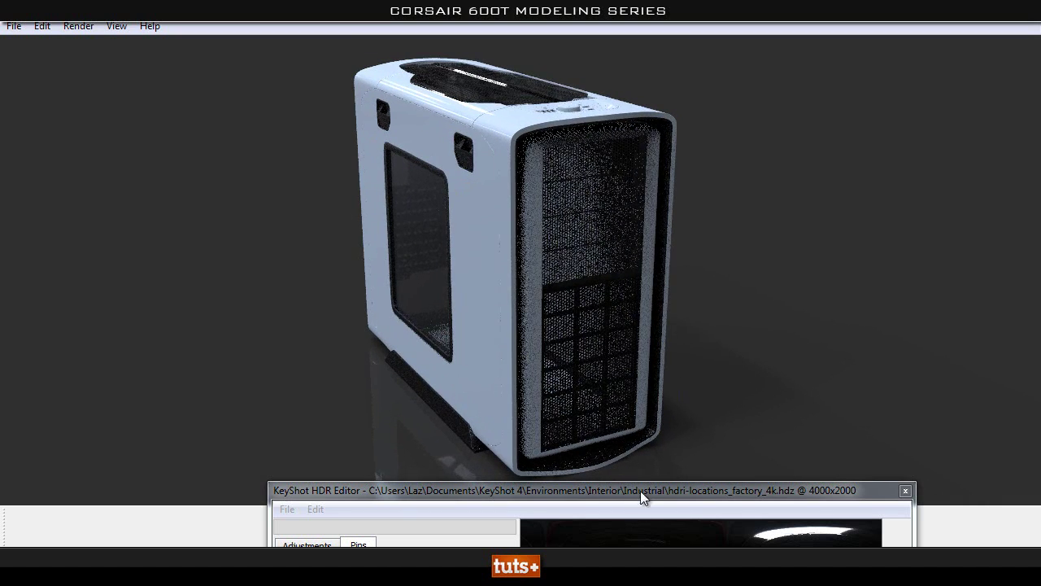
- Reposition the HDR Editor so its Pins settings are visible
drag(644, 491, 698, 422)
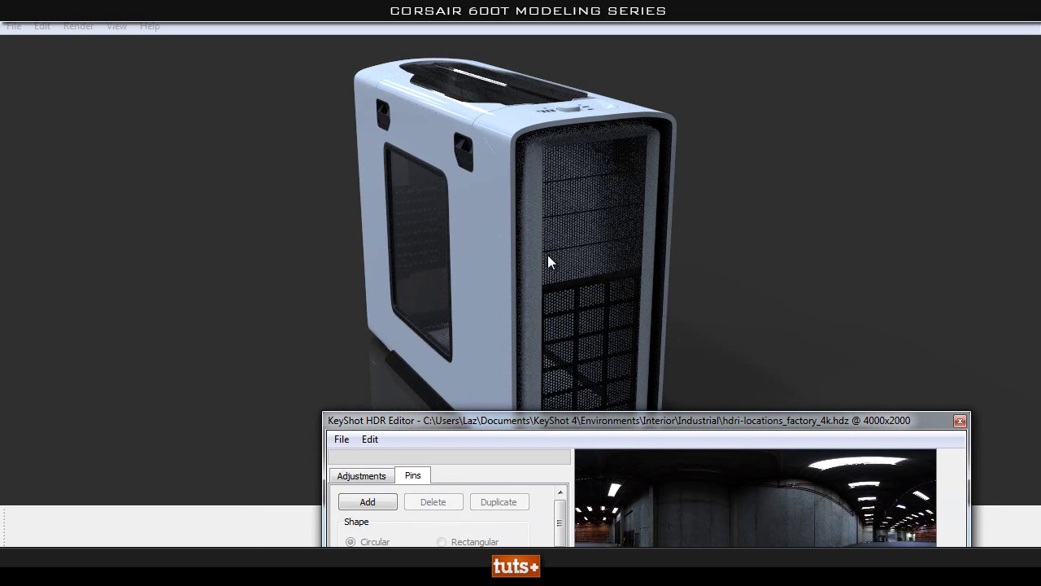
drag(603, 422, 754, 454)
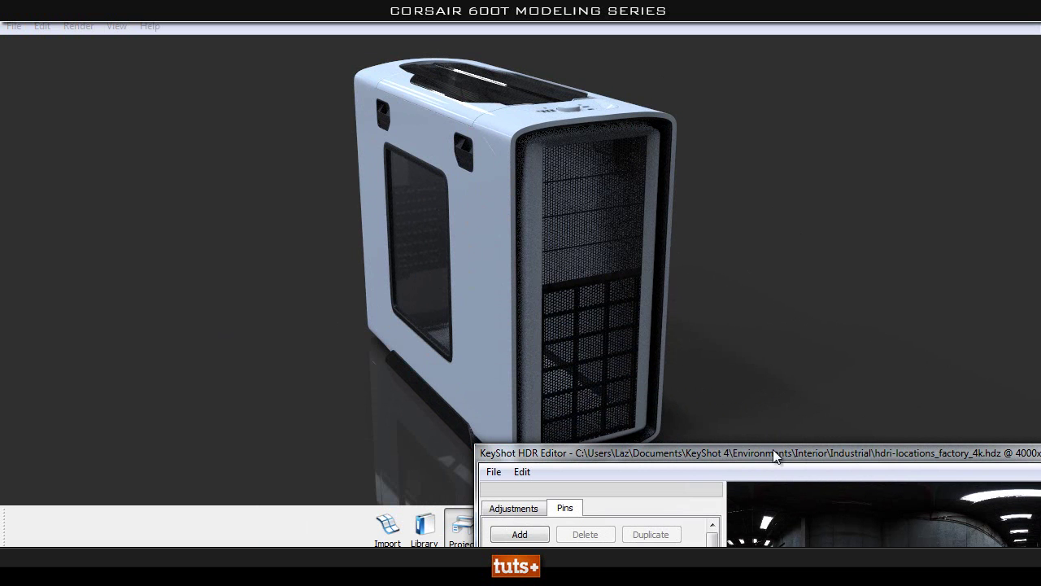
drag(772, 452, 643, 275)
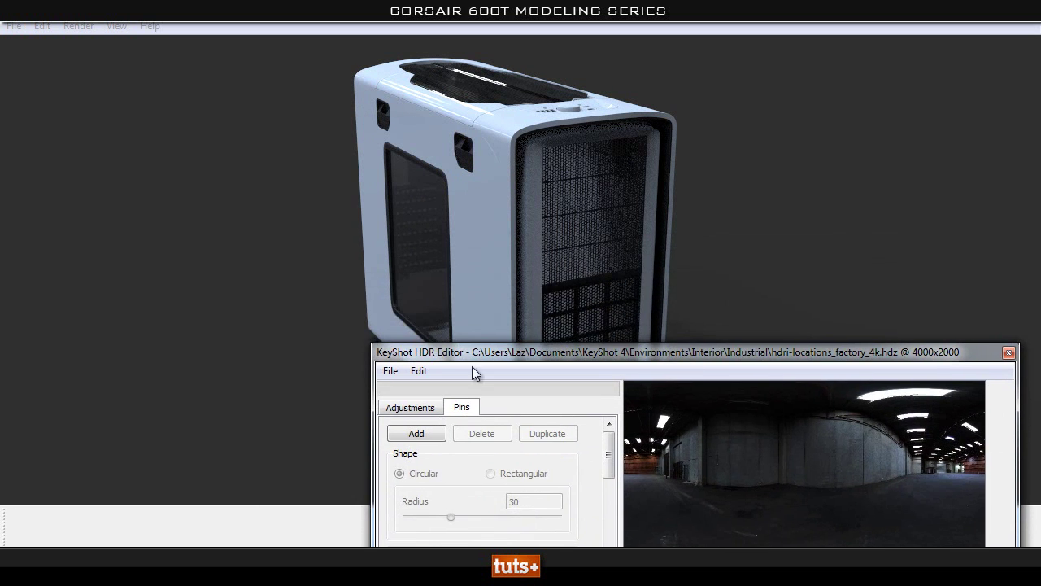
drag(748, 352, 715, 283)
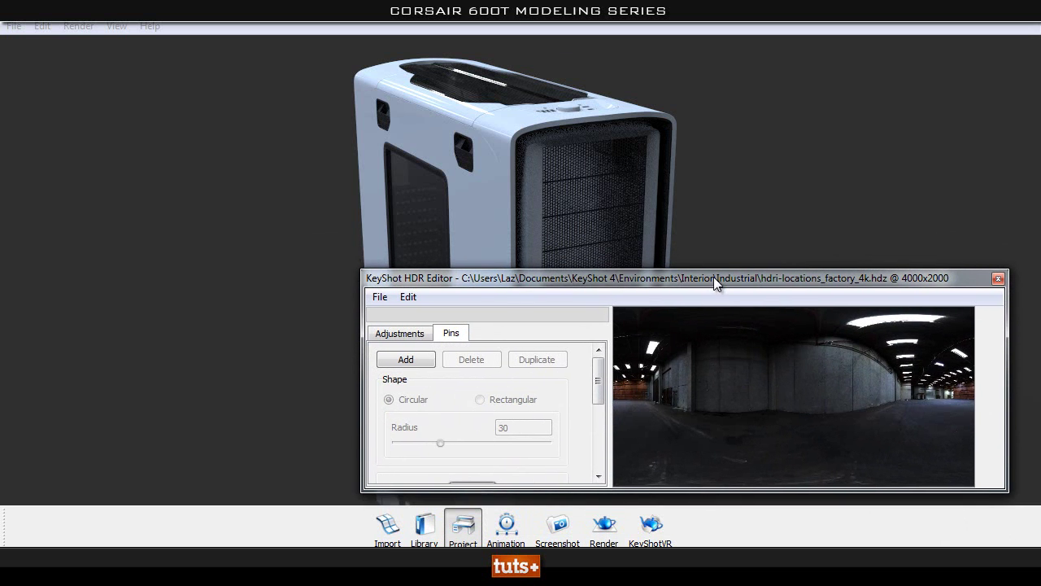
- Show the HDR Editor's saturation, hue, brightness, contrast and blur adjustment sliders
click(412, 340)
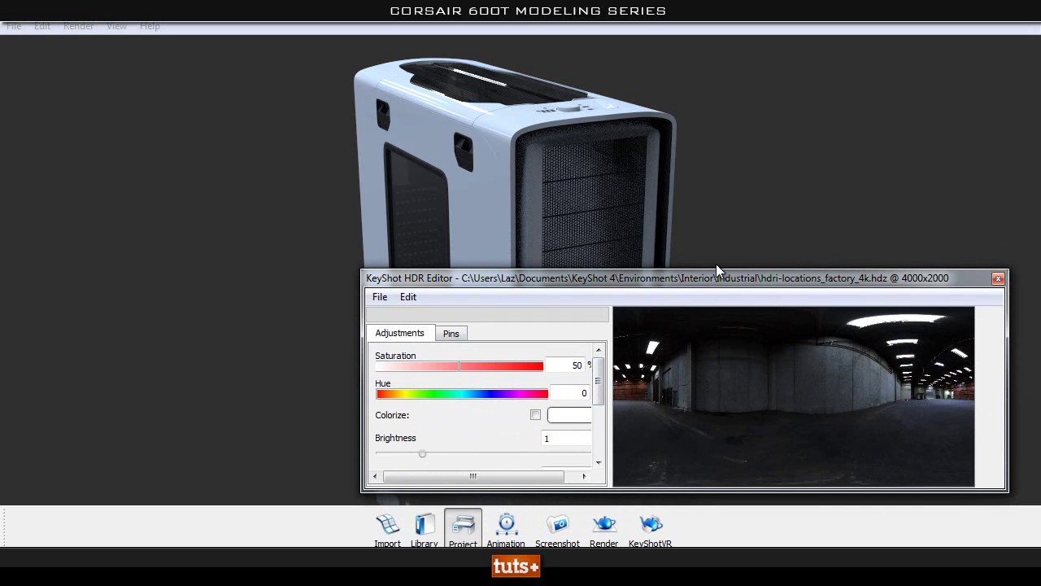
drag(716, 270, 706, 195)
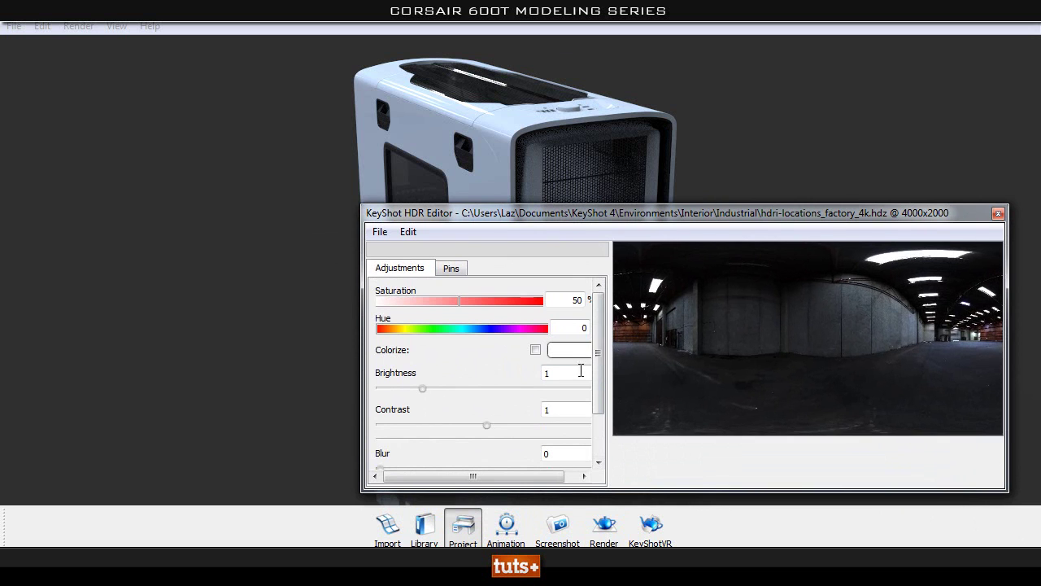
drag(599, 353, 601, 392)
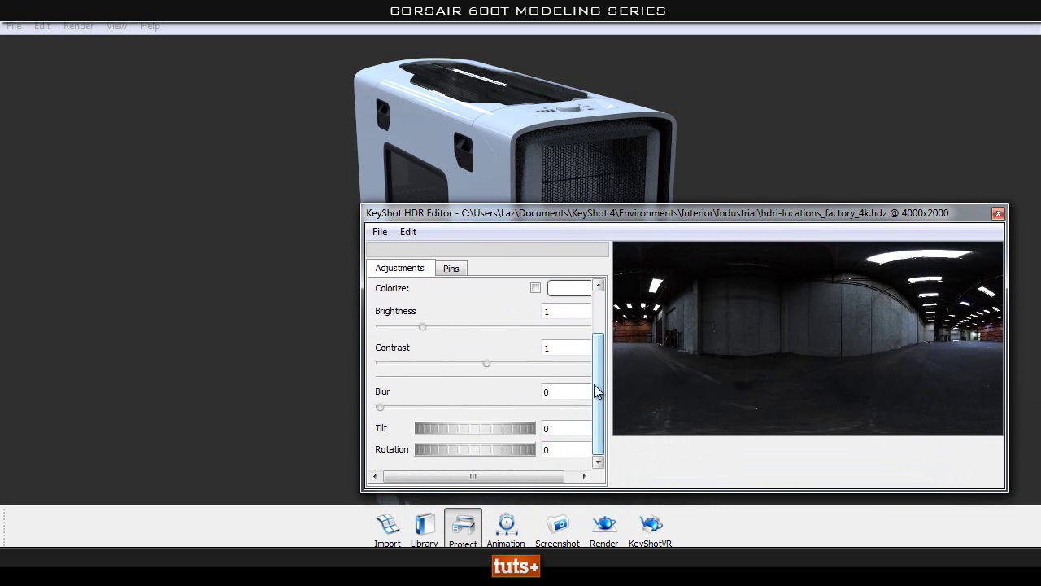
drag(595, 388, 596, 347)
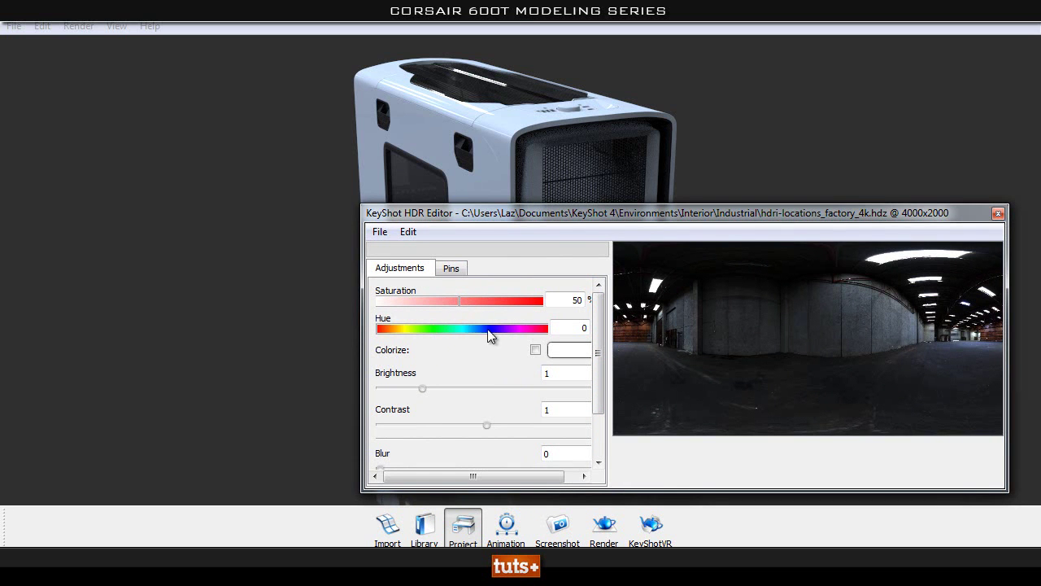
drag(588, 213, 591, 237)
- Add a new light pin and place it on the factory's back wall
click(447, 281)
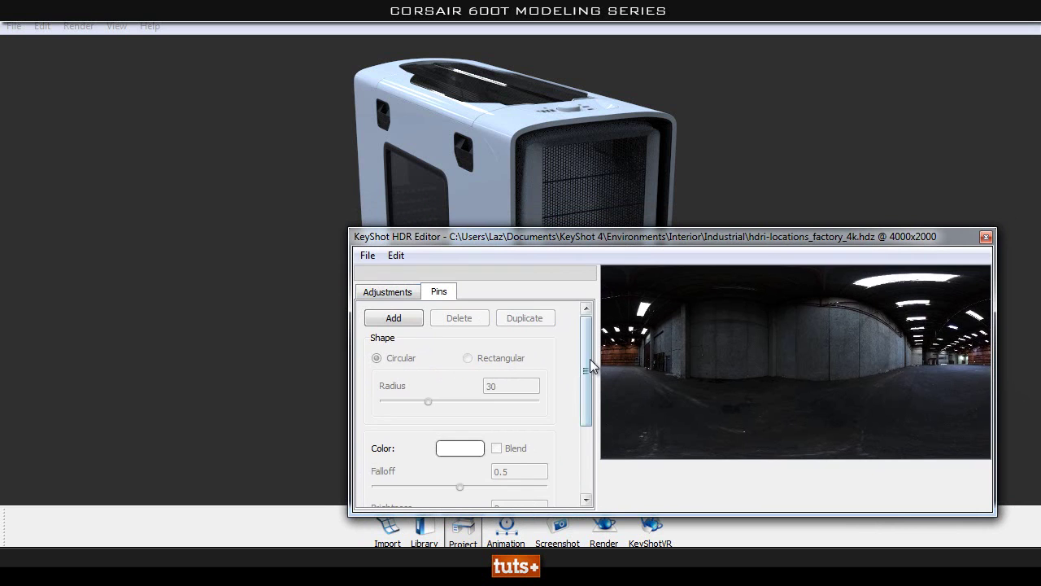
mouse_move(589, 359)
mouse_down()
mouse_move(584, 416)
mouse_move(582, 347)
mouse_up()
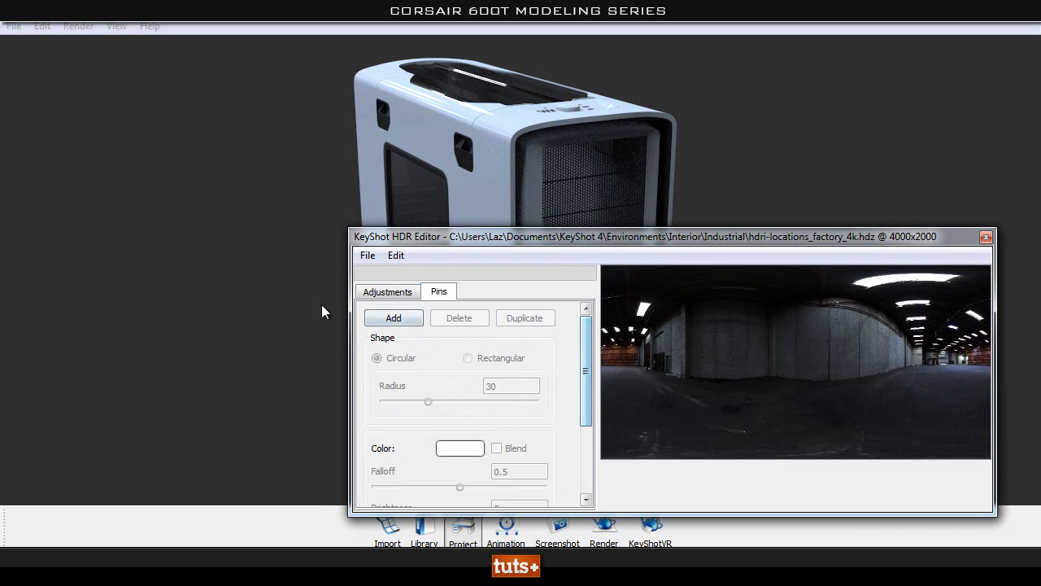
click(394, 322)
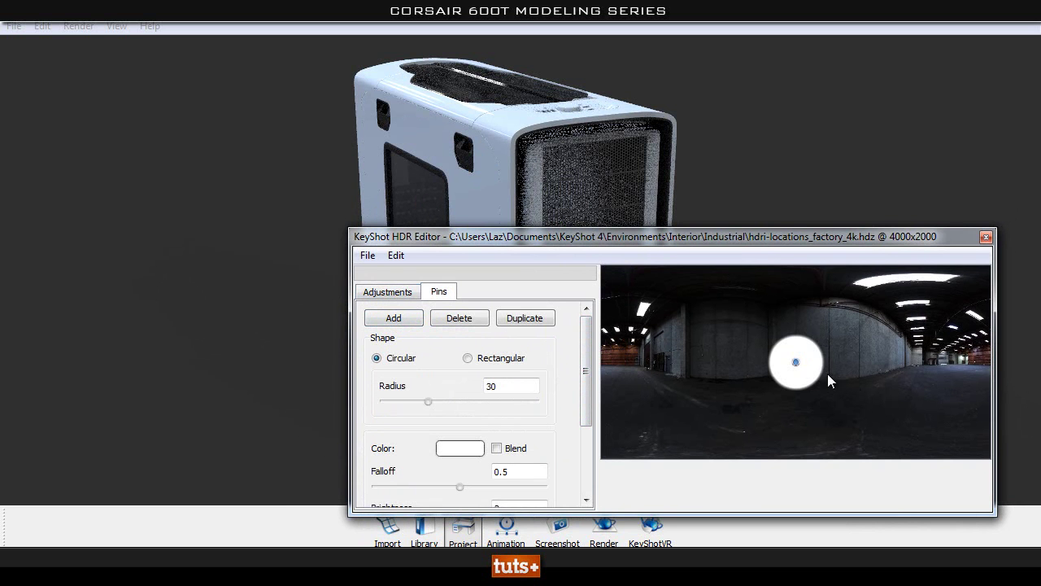
mouse_move(796, 364)
mouse_down()
mouse_move(817, 364)
mouse_move(789, 372)
mouse_move(850, 367)
mouse_move(765, 371)
mouse_move(799, 365)
mouse_up()
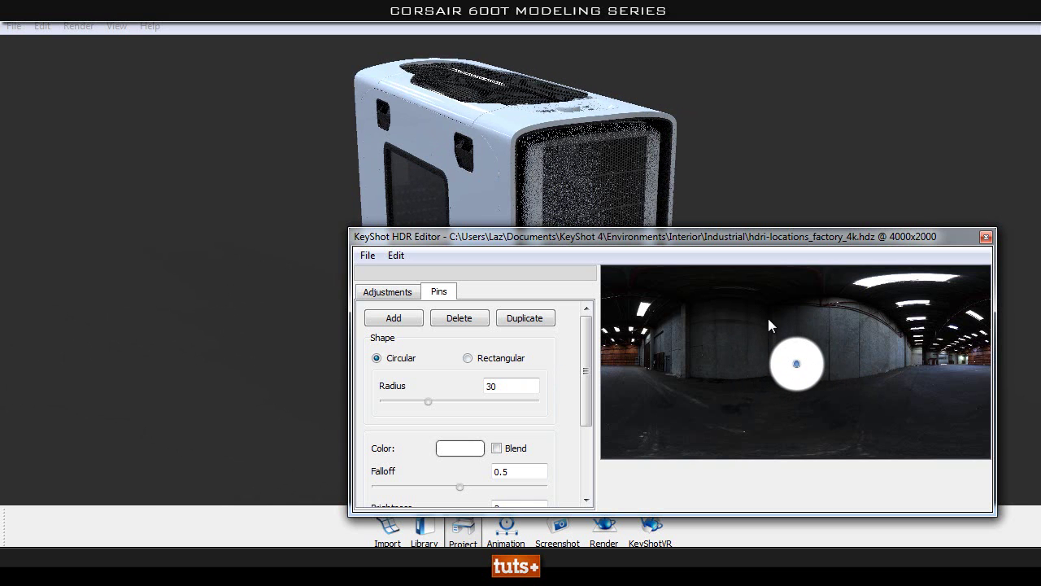
mouse_move(428, 401)
mouse_down()
mouse_move(420, 403)
mouse_move(471, 404)
mouse_move(440, 402)
mouse_up()
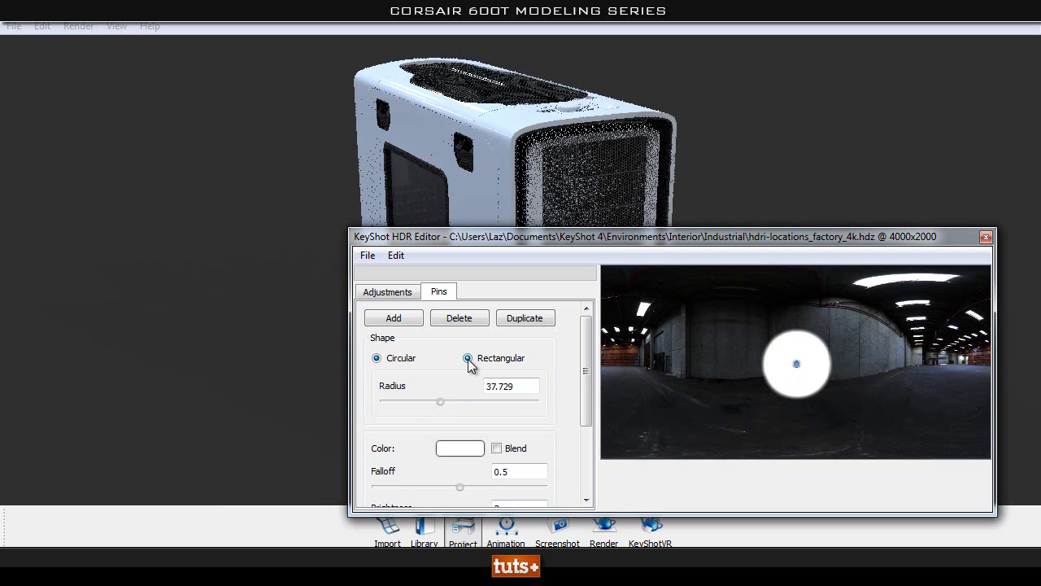
- Make the pin rectangular, 12.187 wide by 28.126 high
click(470, 360)
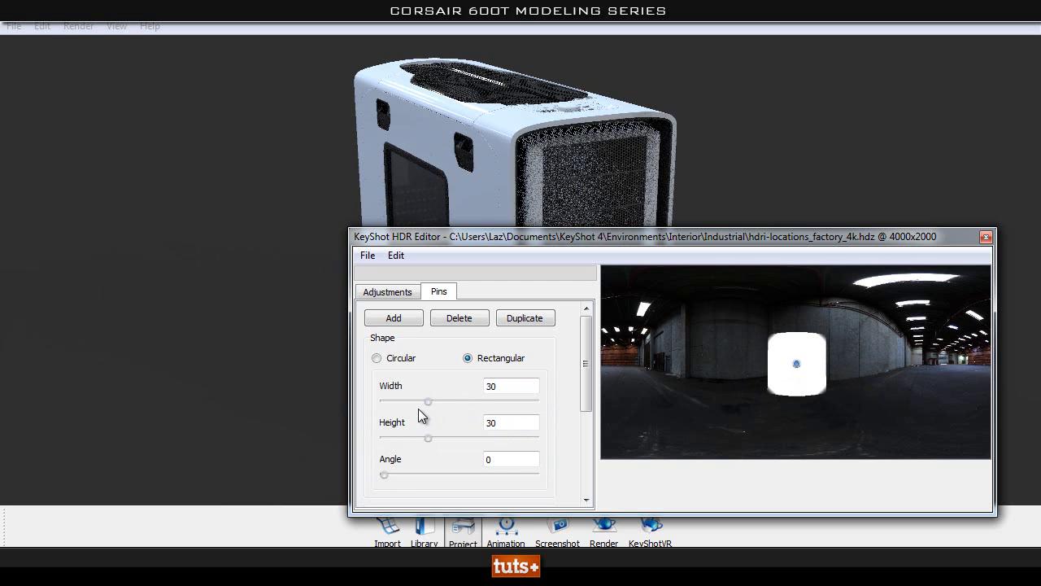
drag(427, 403, 407, 409)
drag(429, 443, 439, 438)
mouse_move(385, 472)
mouse_down()
mouse_move(411, 472)
mouse_move(381, 470)
mouse_up()
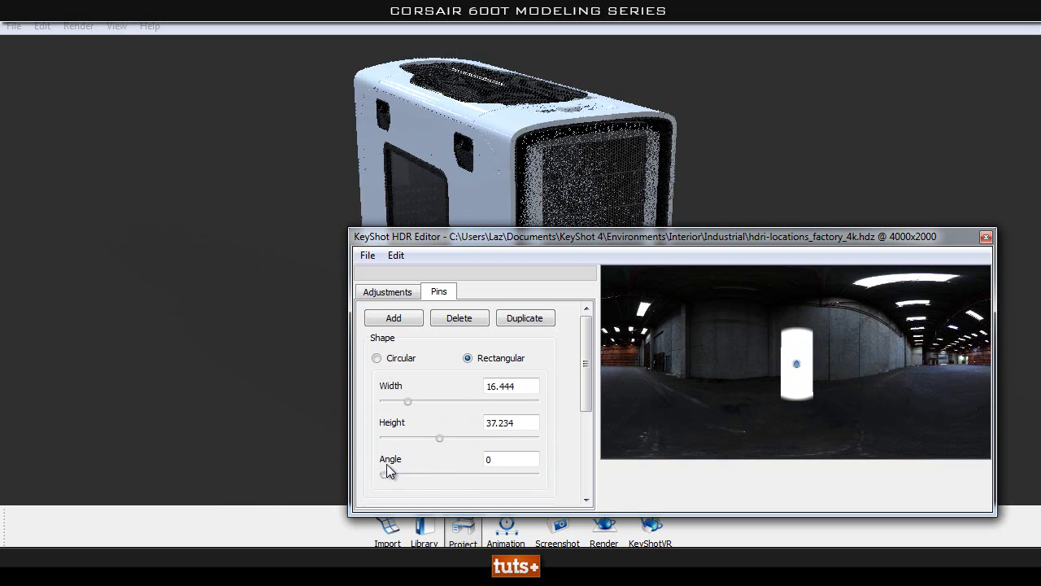
drag(409, 407, 401, 402)
drag(435, 437, 422, 434)
drag(649, 234, 835, 297)
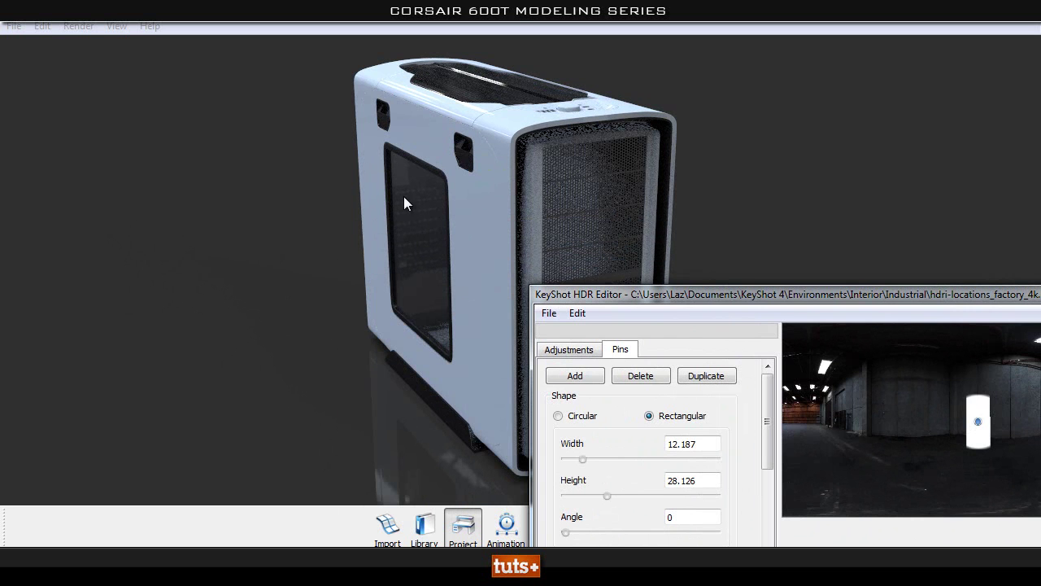
- Move the light pin to the environment's right edge and rotate it to 135.36 degrees
drag(811, 295, 620, 375)
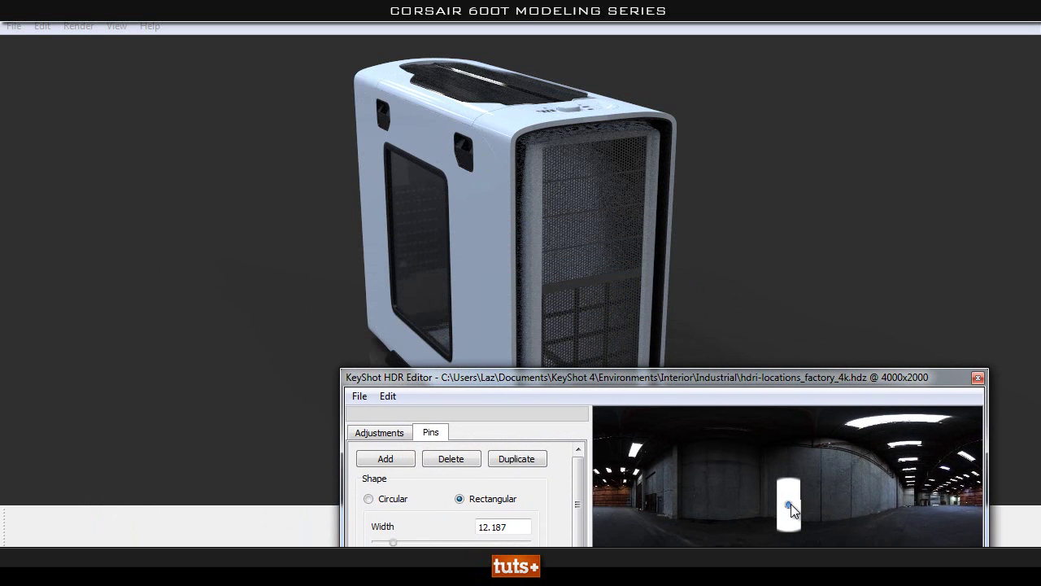
drag(789, 504, 973, 504)
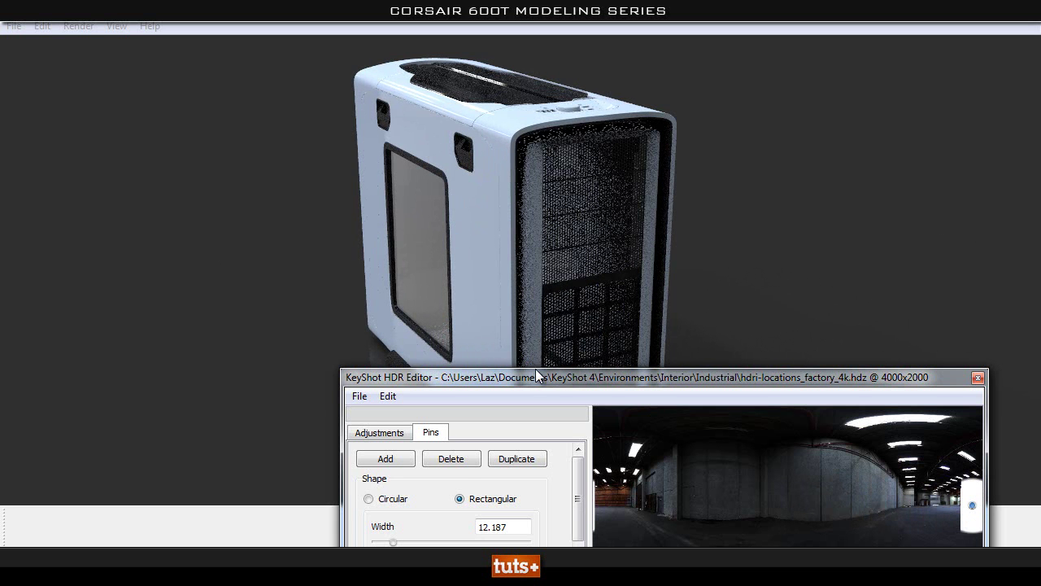
drag(537, 375, 565, 283)
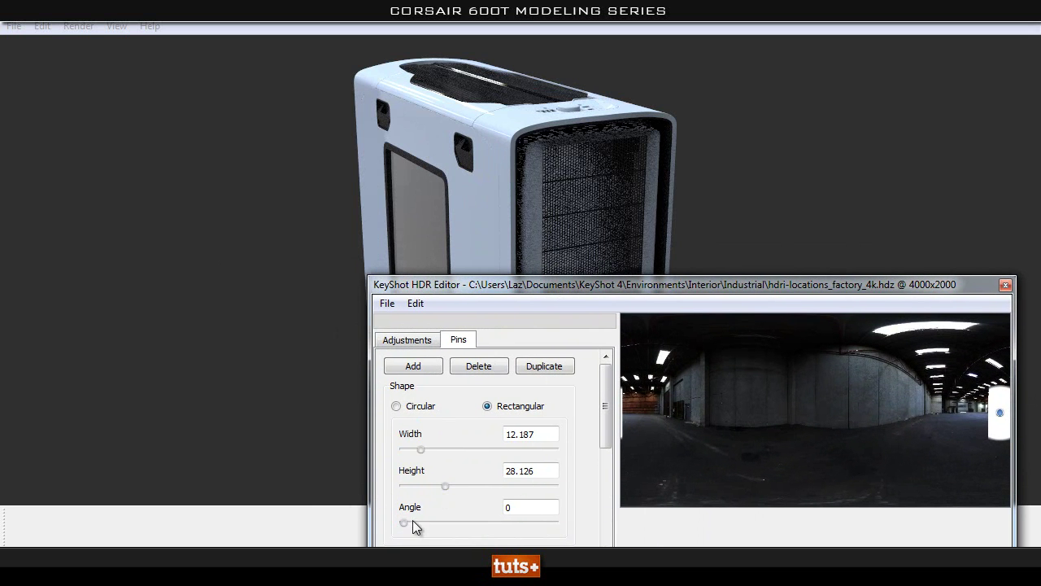
mouse_move(406, 525)
mouse_down()
mouse_move(417, 524)
mouse_move(401, 524)
mouse_up()
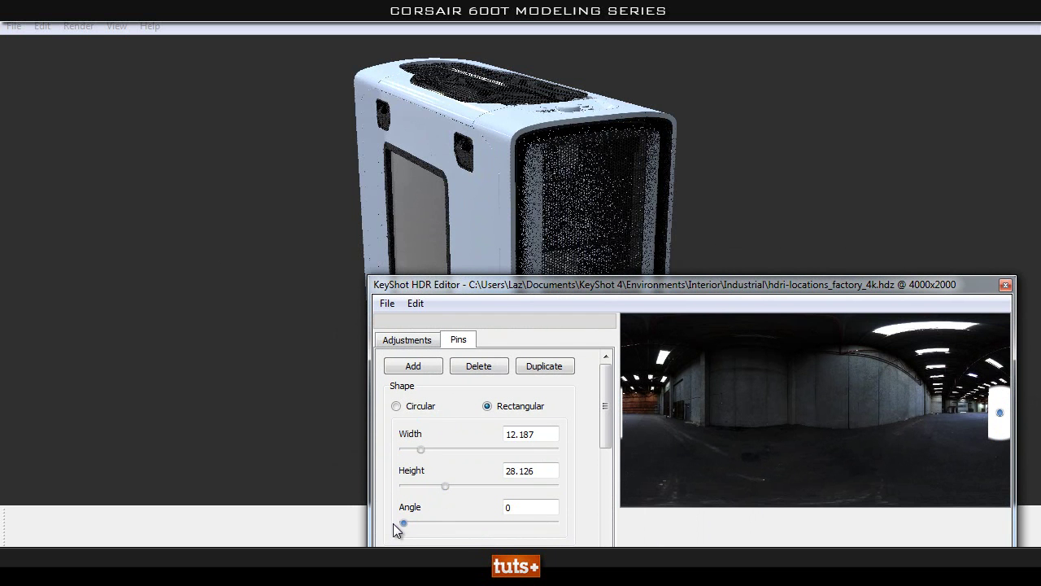
drag(404, 523, 460, 524)
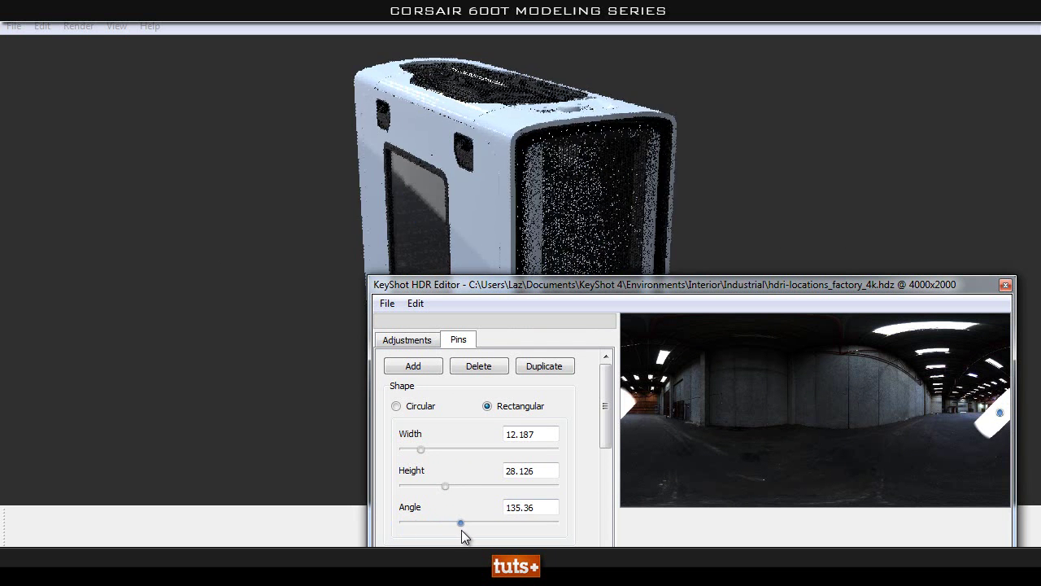
- Narrow the pin to width 5.752 and height 16.939, fine-tuning its position
drag(502, 285, 499, 319)
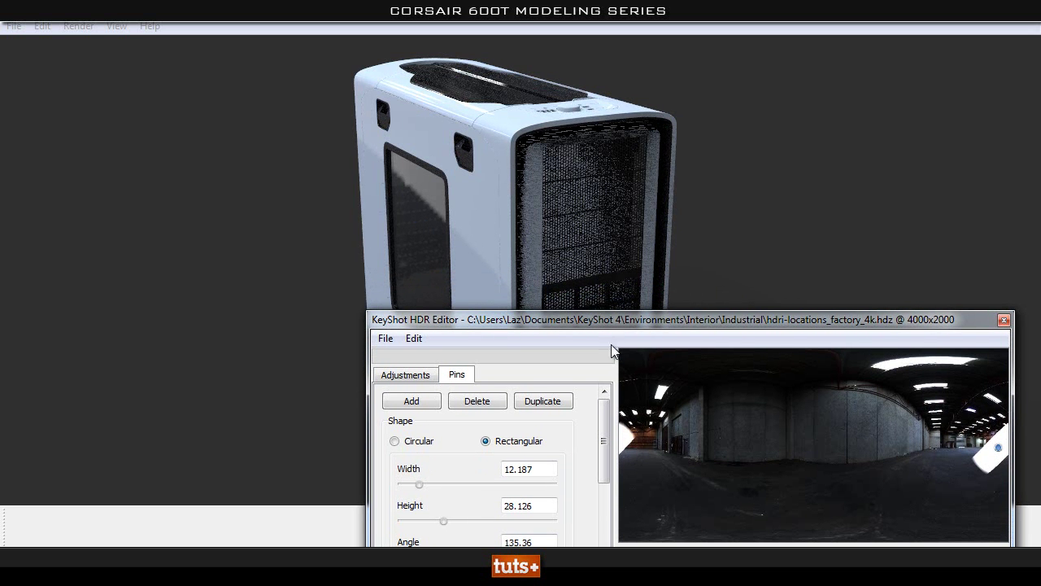
drag(630, 320, 634, 317)
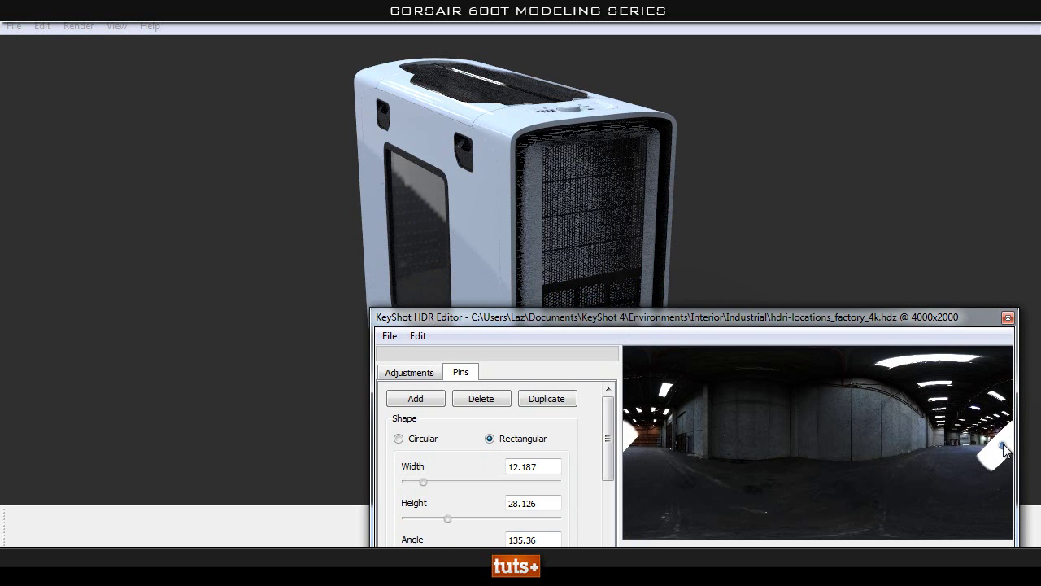
drag(1002, 444, 1009, 461)
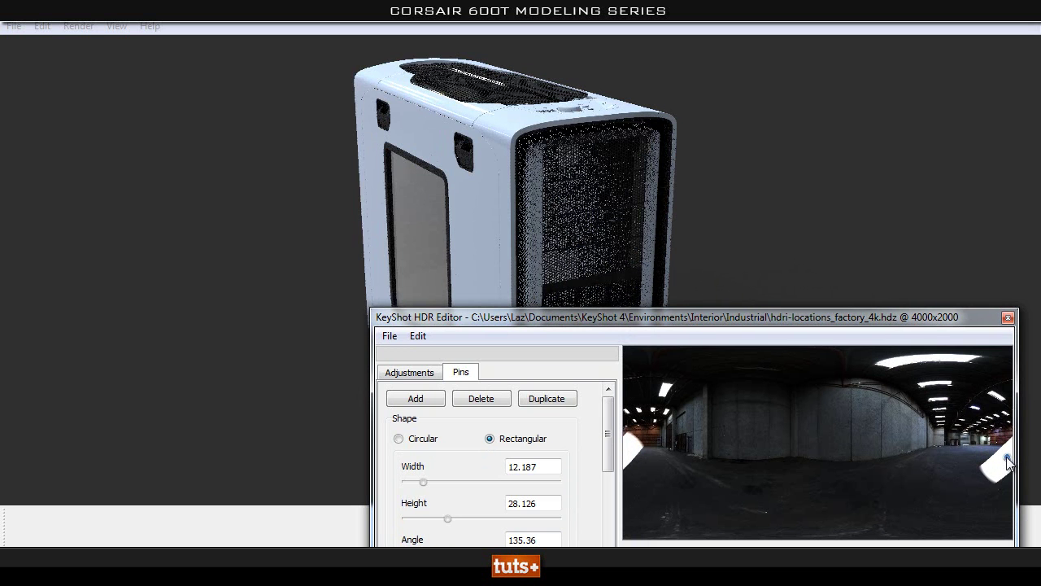
drag(679, 320, 738, 423)
drag(716, 374, 813, 322)
drag(550, 473, 544, 473)
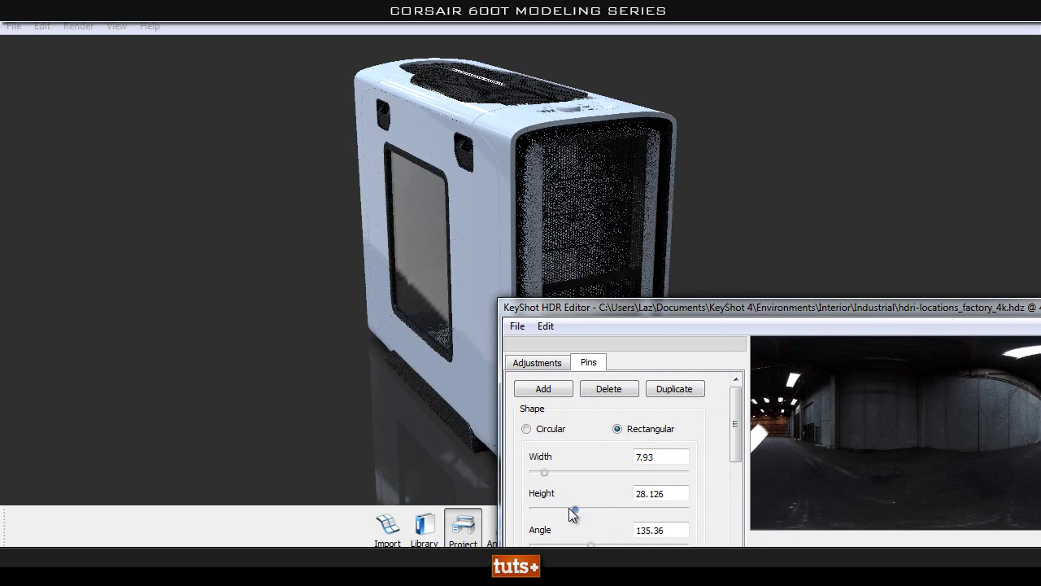
drag(567, 507, 540, 475)
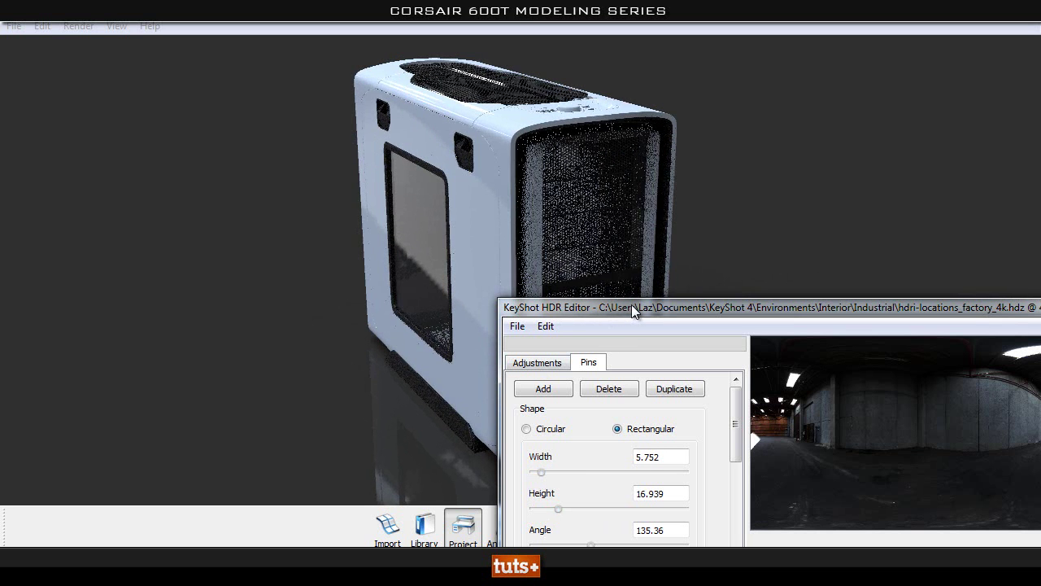
drag(630, 306, 379, 341)
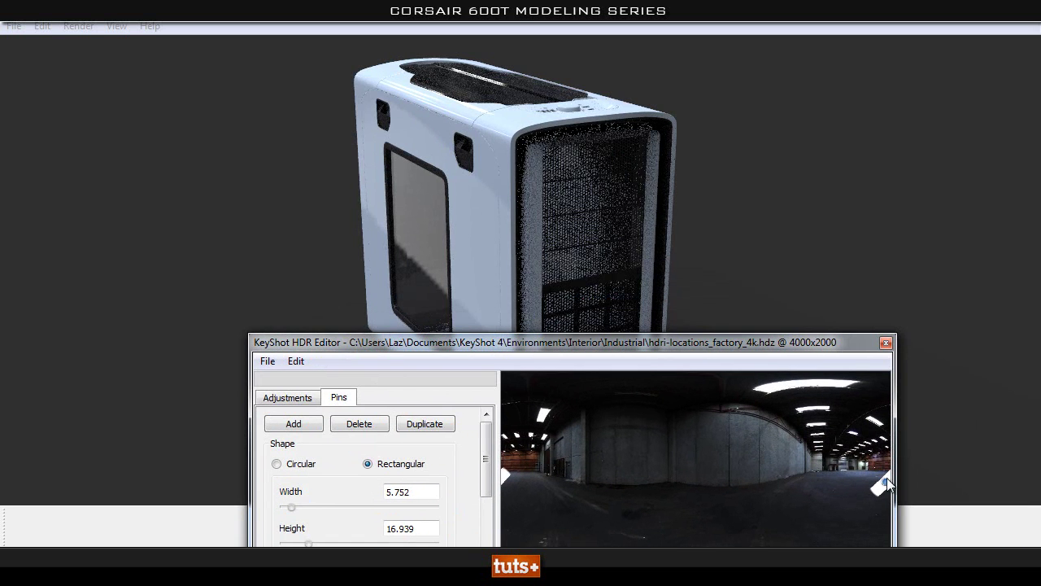
drag(884, 481, 878, 470)
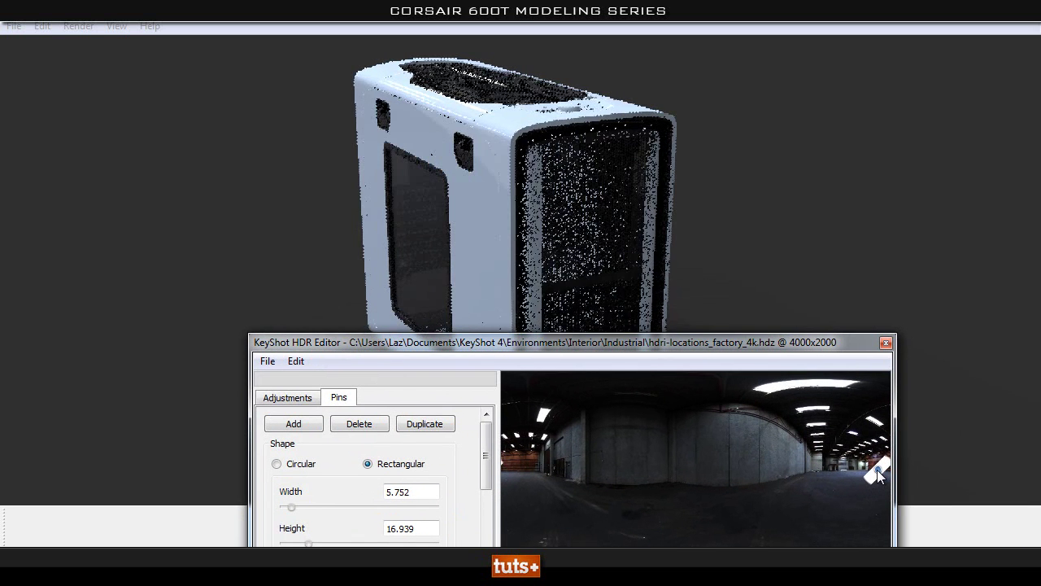
drag(876, 478, 889, 476)
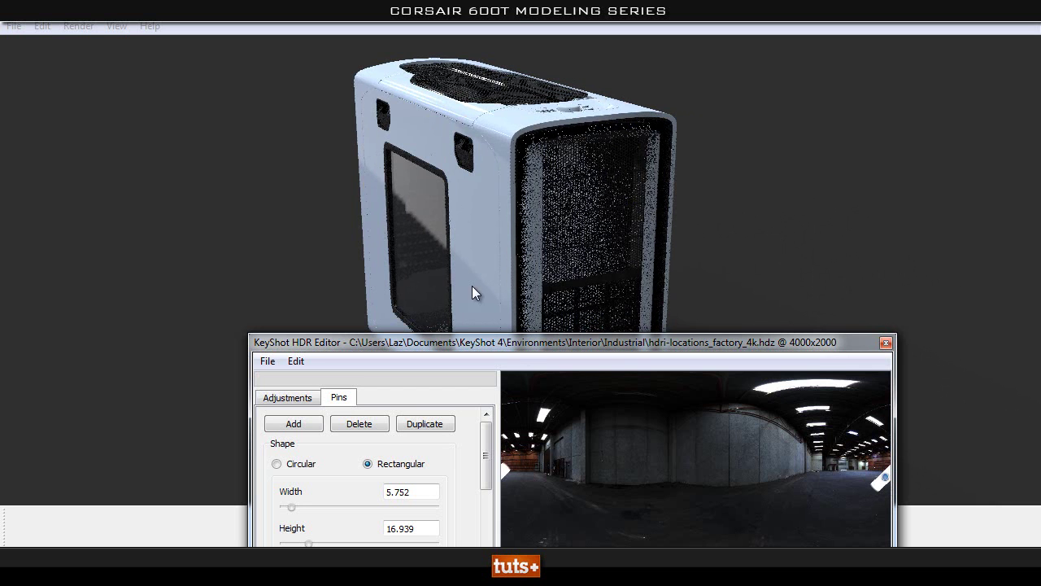
- Set the pin's falloff to 0.083, width to 10.009 and height to 34.561
drag(499, 343, 713, 326)
drag(633, 329, 649, 221)
scroll(639, 405, down, 1)
scroll(712, 343, down, 3)
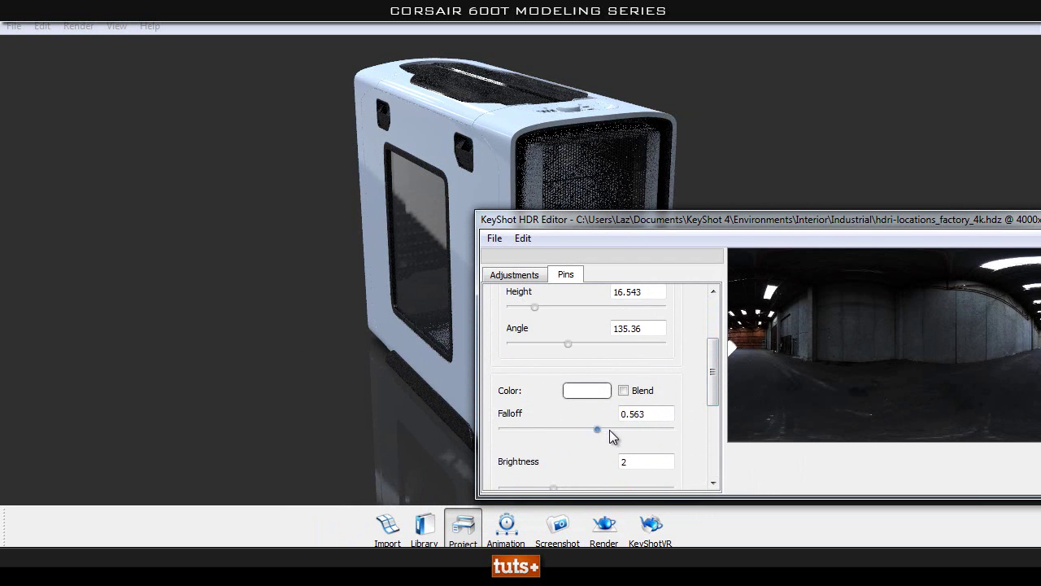
drag(611, 431, 534, 441)
scroll(591, 460, down, 2)
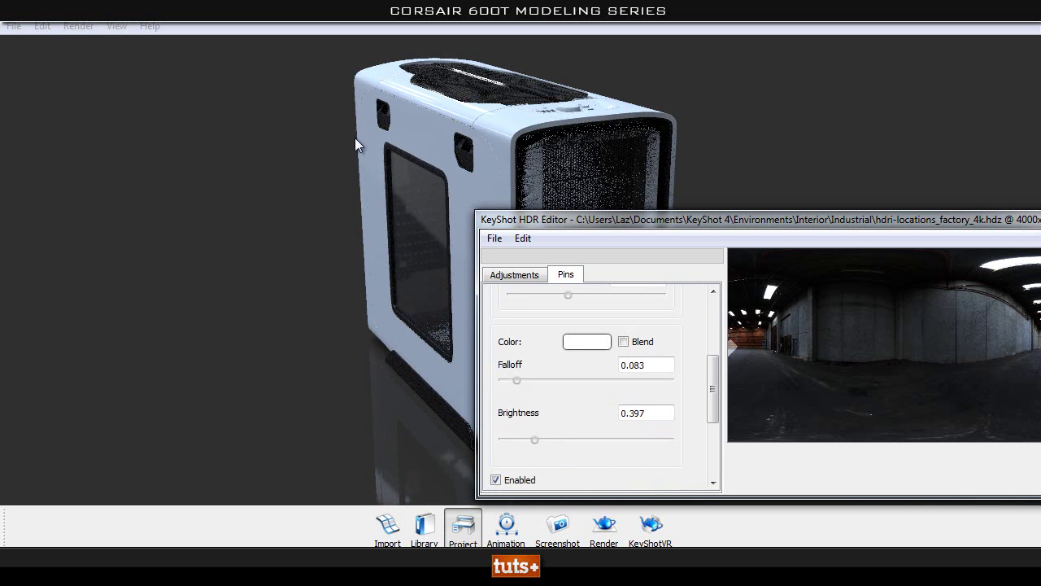
scroll(578, 426, down, 1)
scroll(579, 417, up, 3)
scroll(541, 327, up, 1)
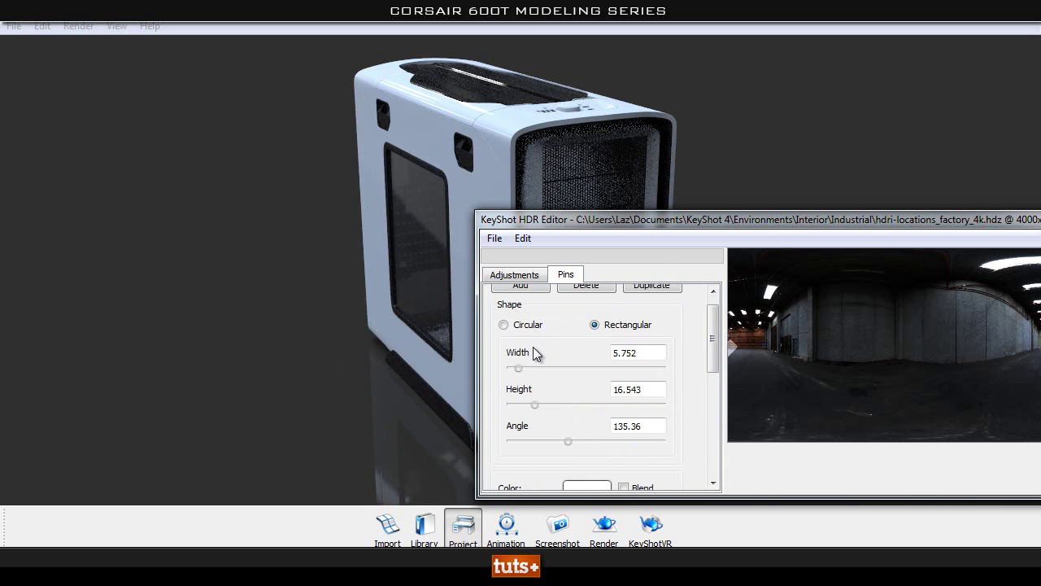
drag(517, 369, 526, 369)
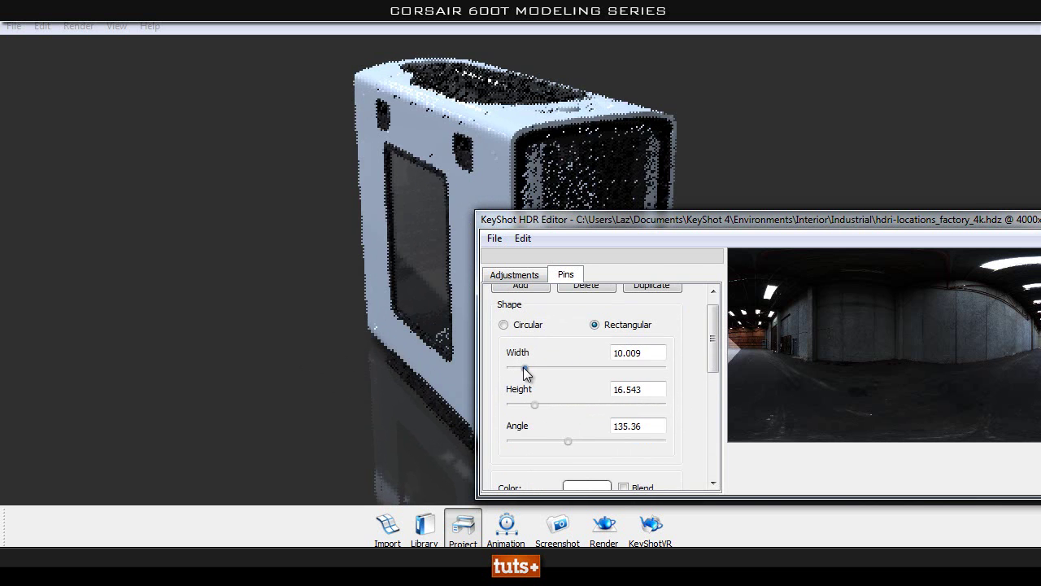
drag(535, 404, 562, 404)
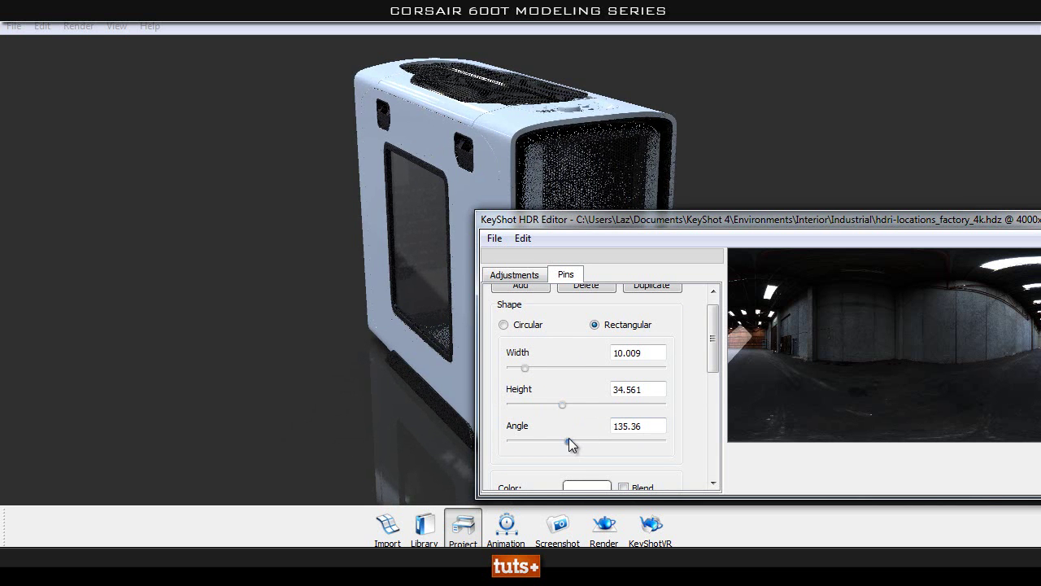
- Turn on blending for the pin and raise its brightness to 0.871
drag(654, 219, 664, 183)
scroll(607, 381, down, 3)
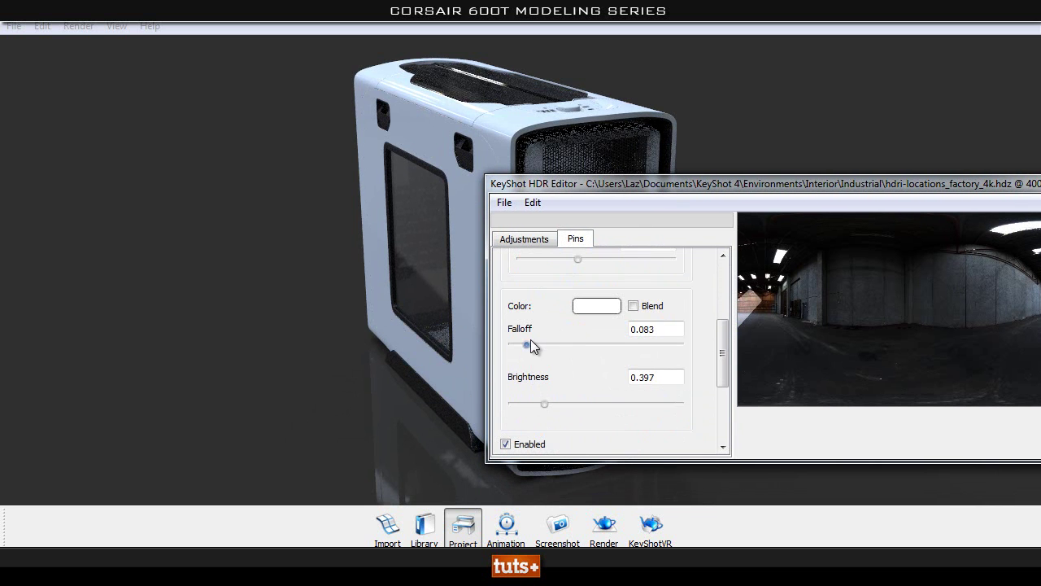
click(634, 305)
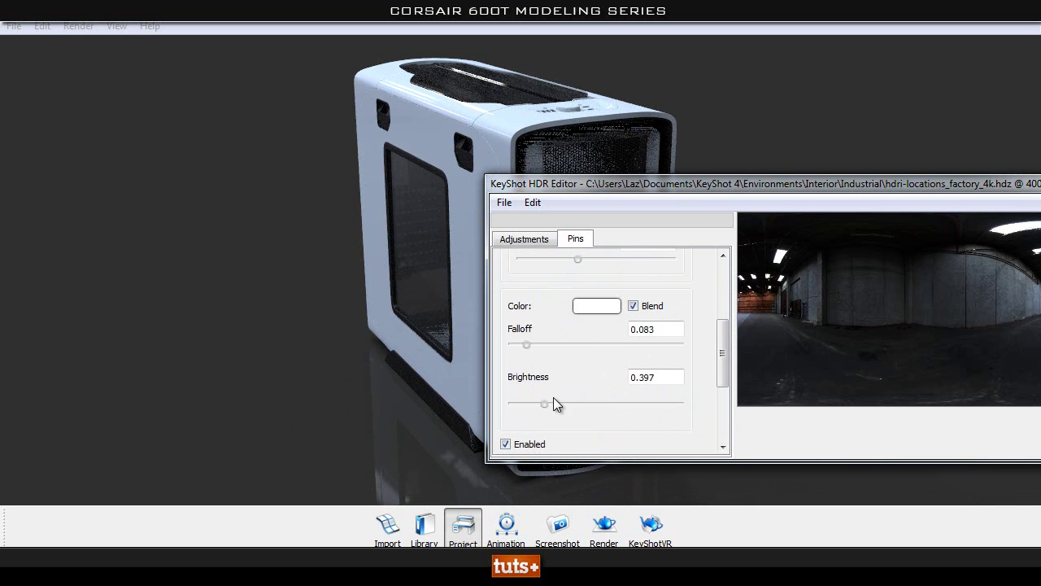
drag(545, 403, 551, 403)
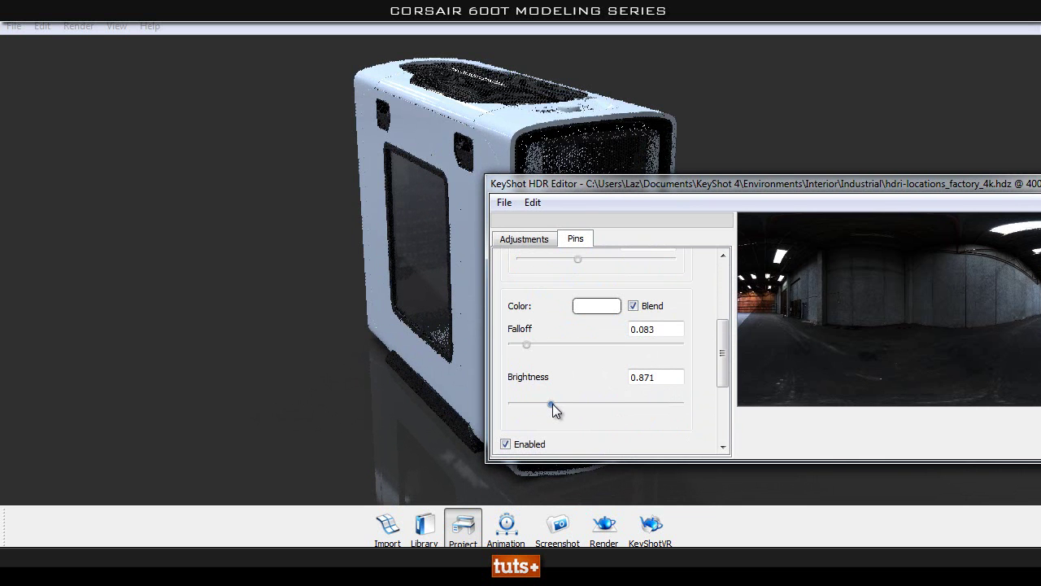
drag(574, 187, 692, 294)
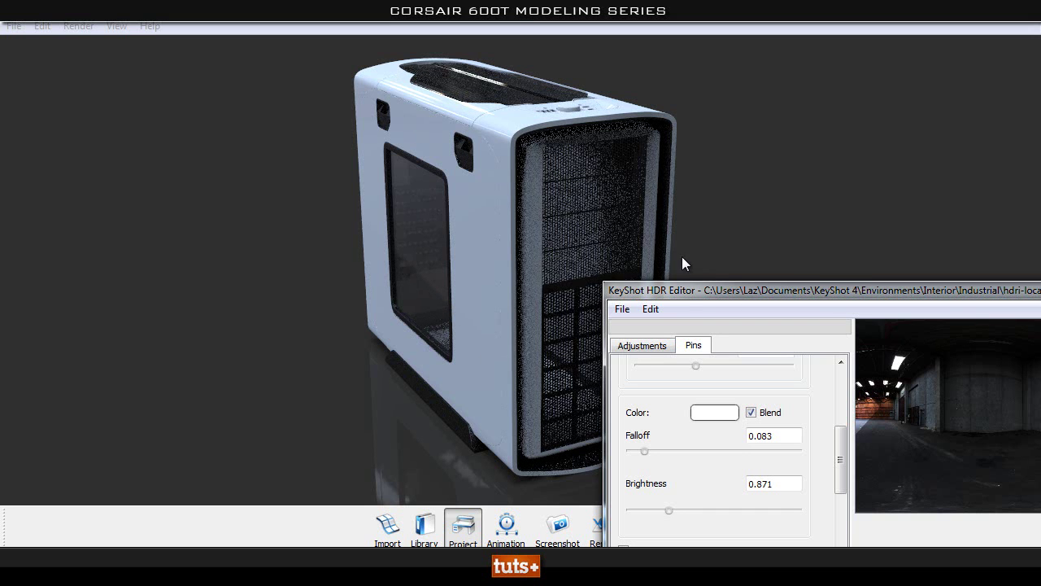
drag(693, 284, 455, 153)
scroll(568, 339, up, 3)
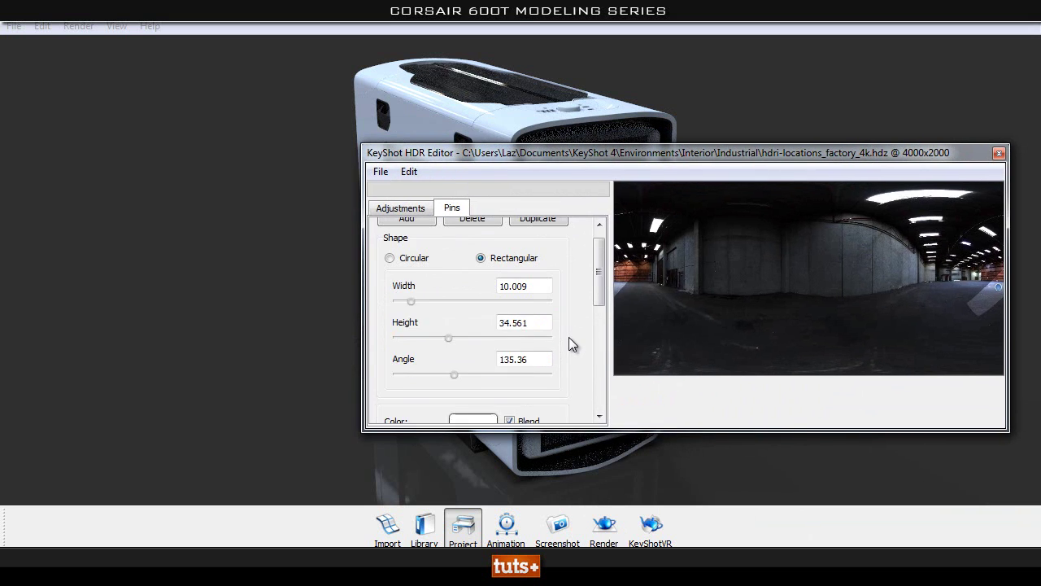
scroll(569, 339, up, 1)
drag(534, 154, 514, 404)
- Add a second circular light pin, radius 30, on the factory's back wall
click(580, 345)
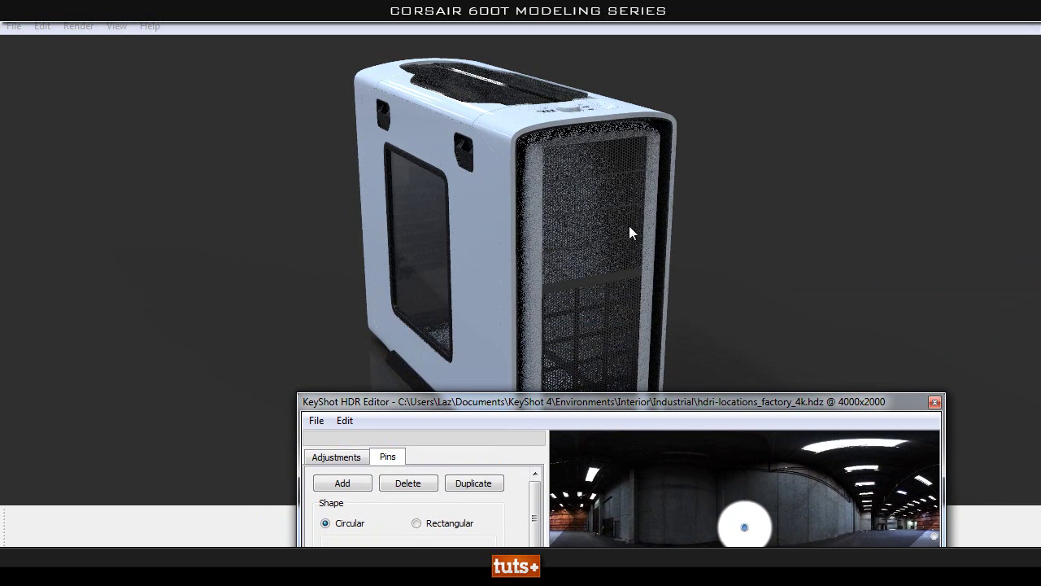
drag(621, 403, 623, 356)
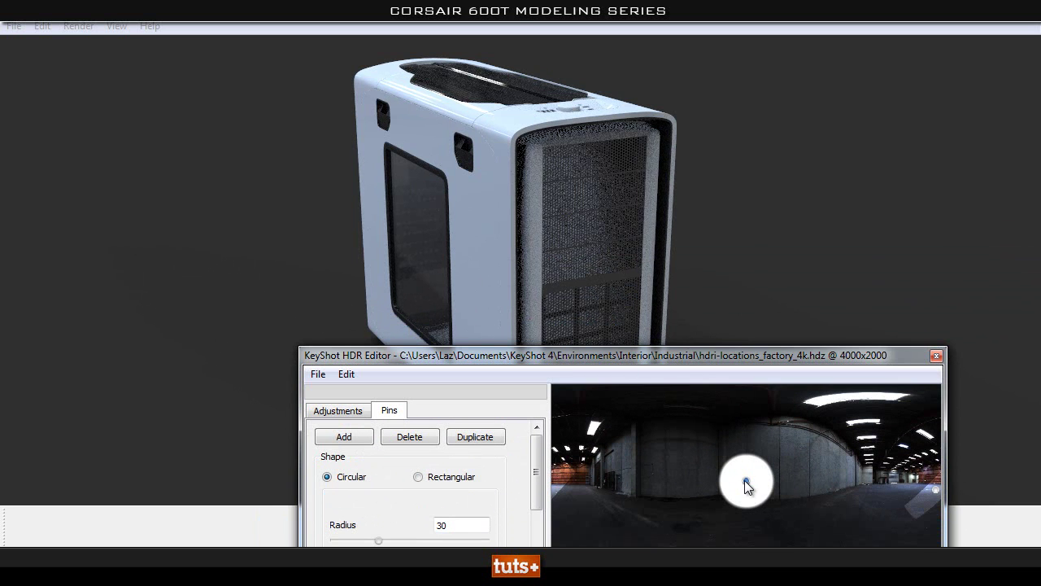
mouse_move(744, 480)
mouse_down()
mouse_move(767, 455)
mouse_move(741, 474)
mouse_up()
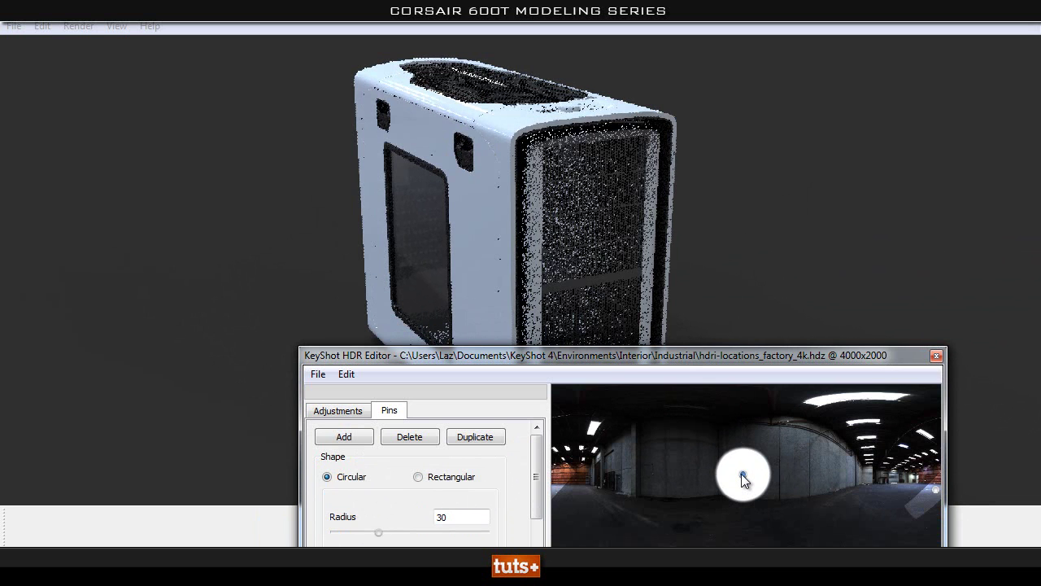
drag(586, 356, 778, 243)
scroll(599, 444, down, 2)
scroll(598, 444, down, 2)
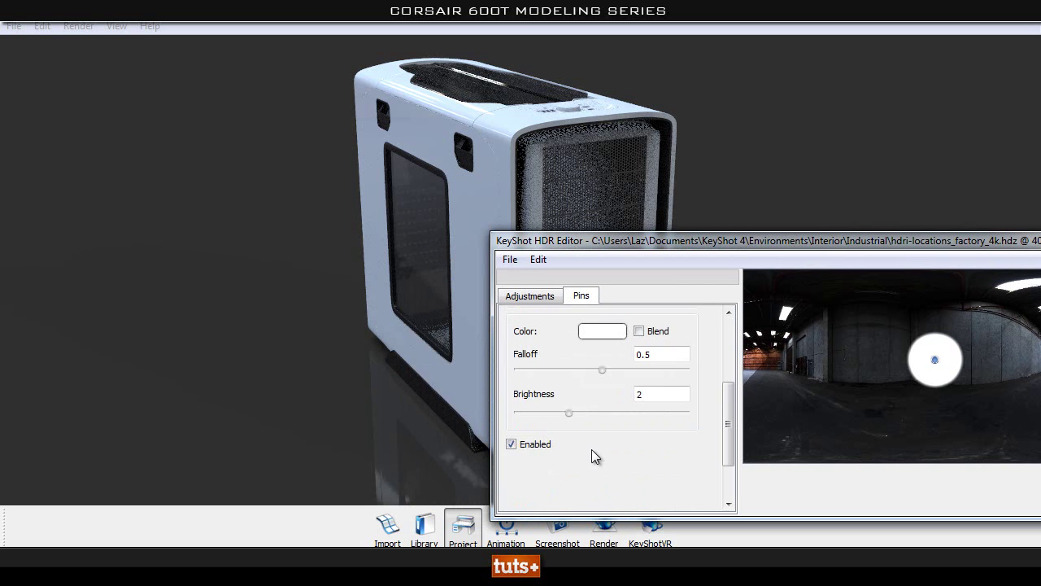
- Dim the new circular pin's brightness to 0.246
drag(570, 412, 550, 418)
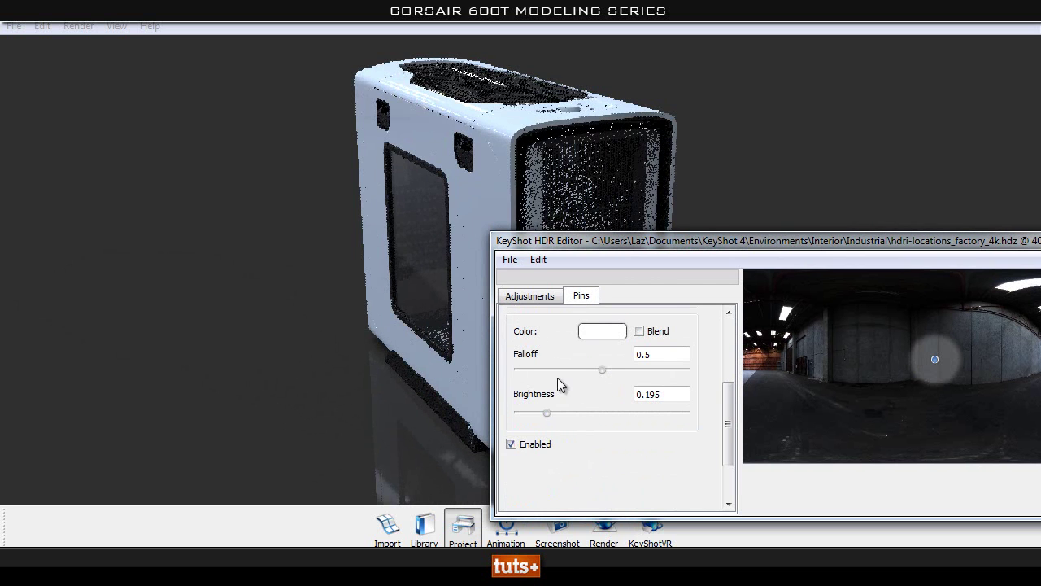
drag(667, 241, 560, 302)
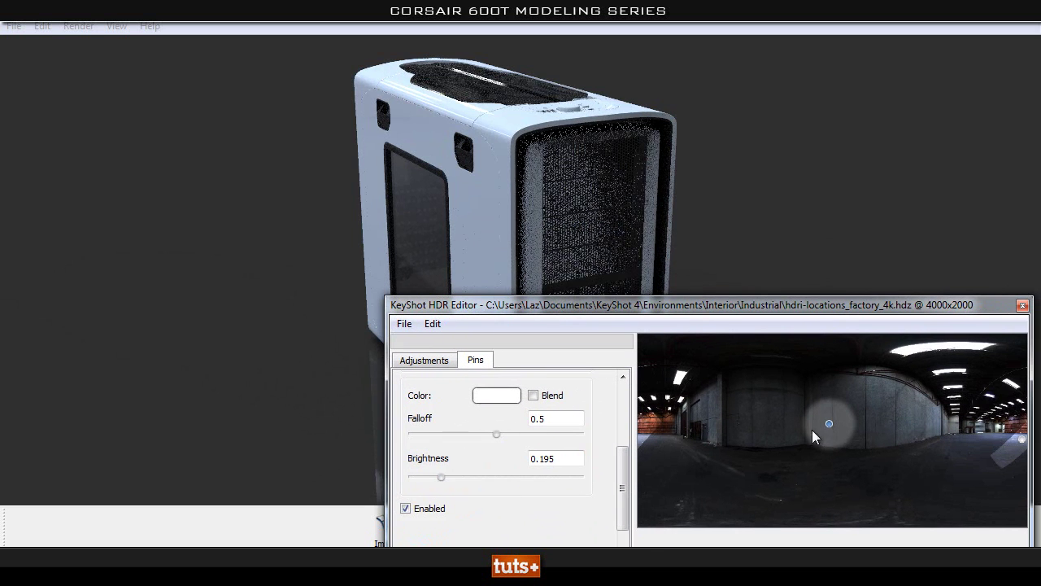
mouse_move(829, 422)
mouse_down()
mouse_move(840, 423)
mouse_move(819, 420)
mouse_up()
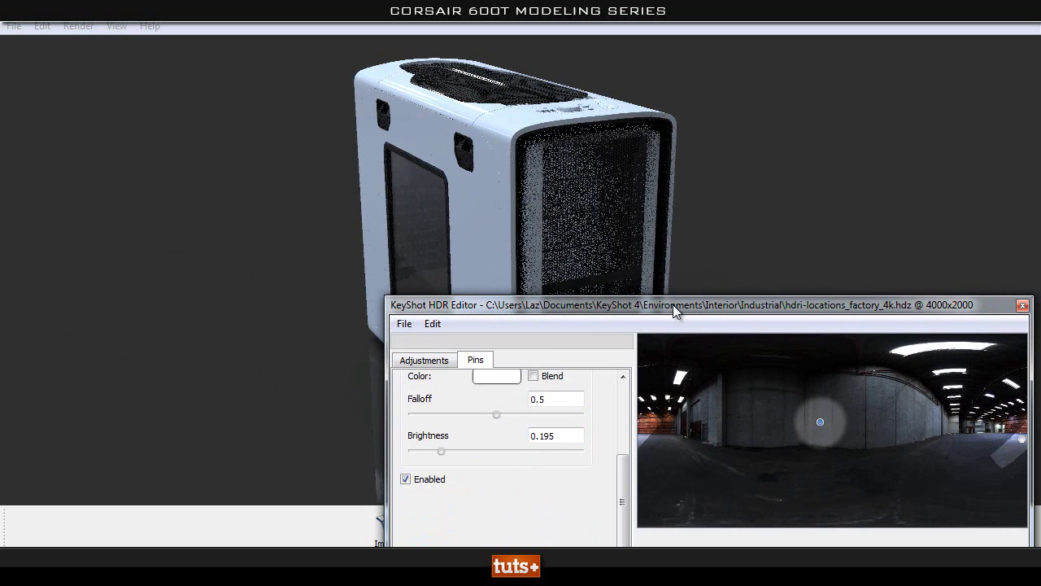
drag(673, 304, 686, 284)
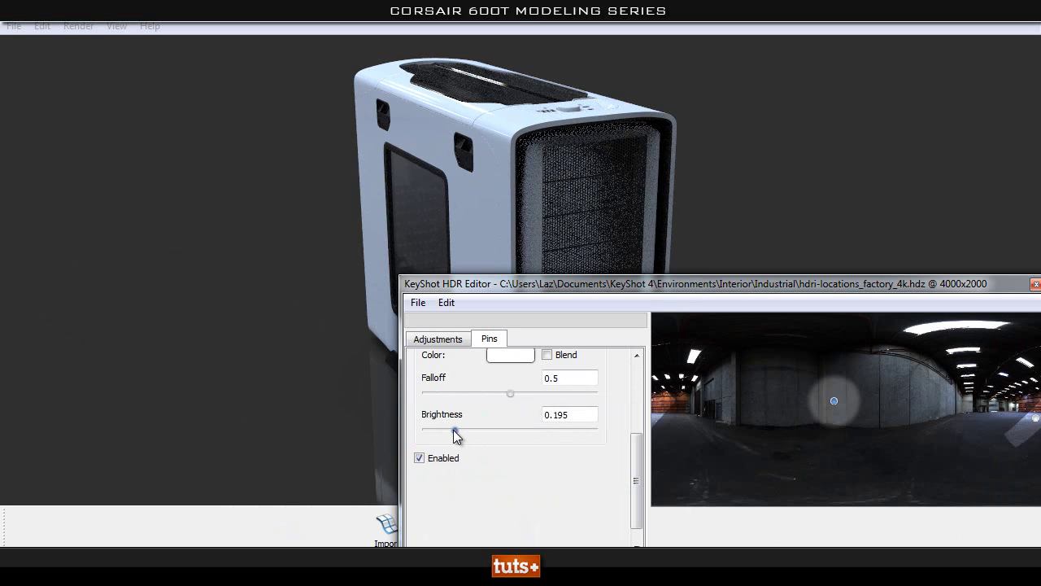
drag(455, 436, 456, 437)
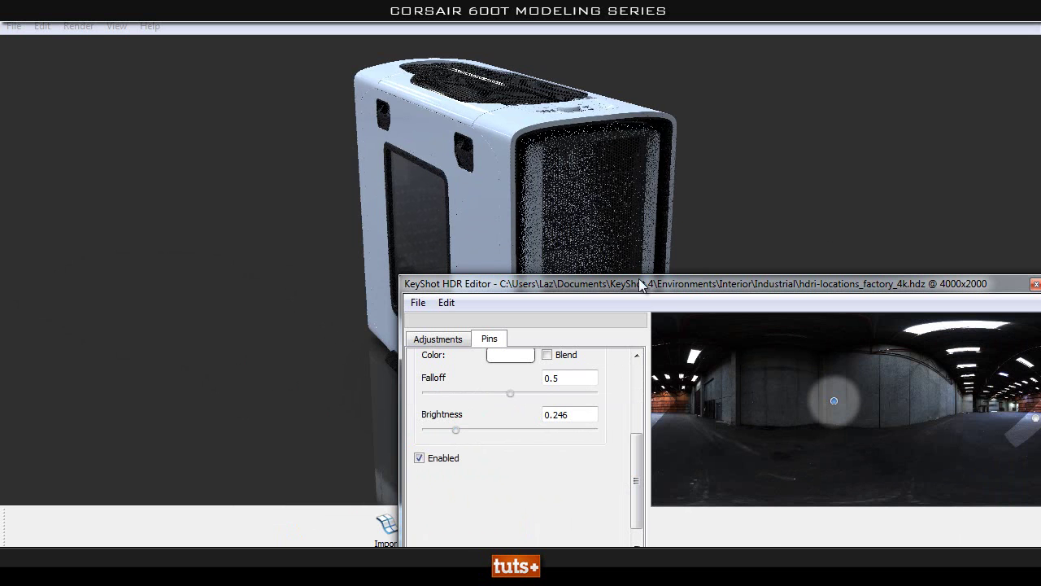
drag(622, 287, 525, 295)
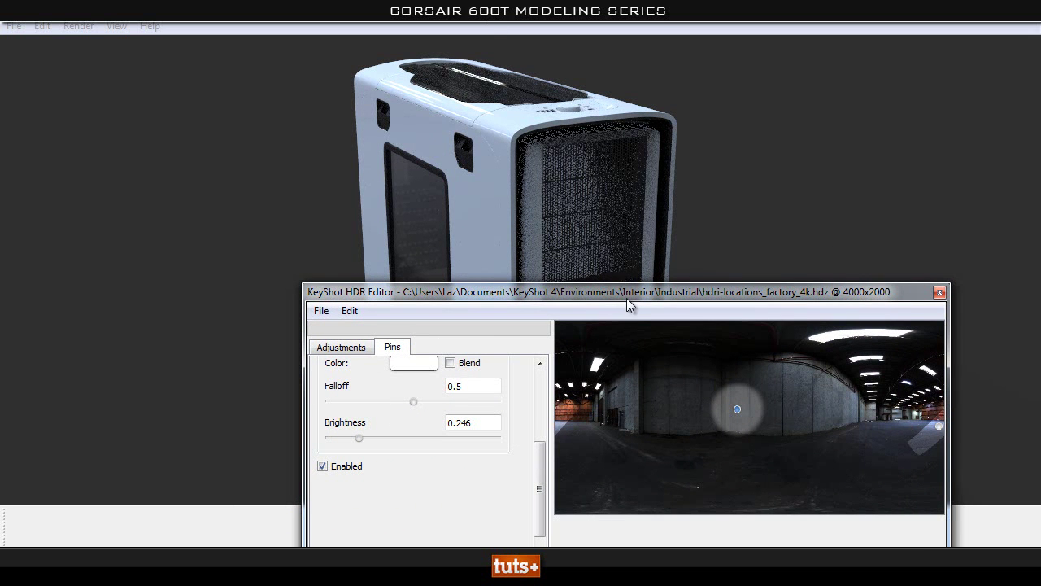
drag(626, 298, 555, 370)
drag(654, 376, 664, 290)
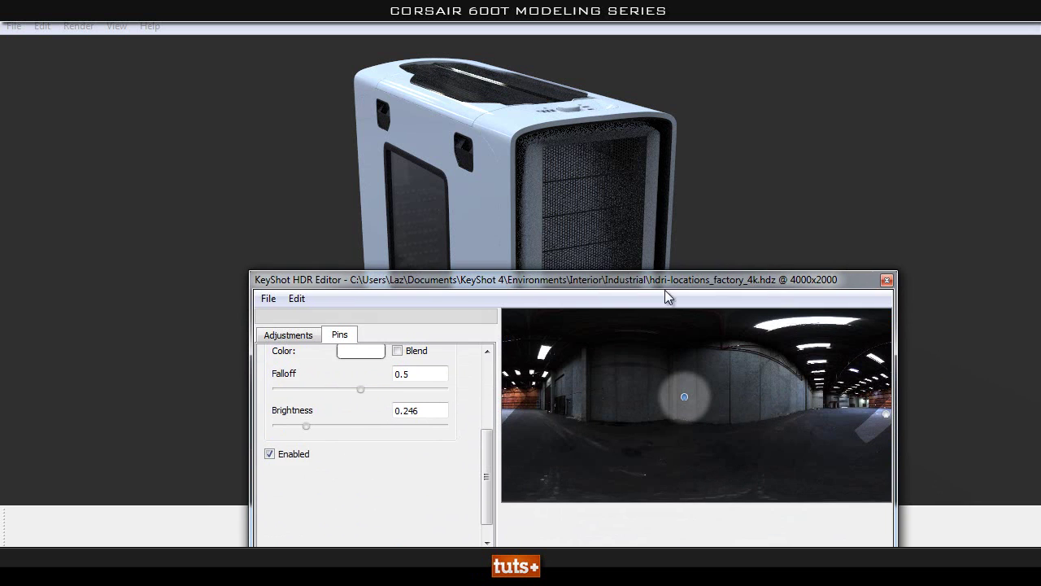
- Close the HDR Editor and set the render output format to PNG
click(888, 280)
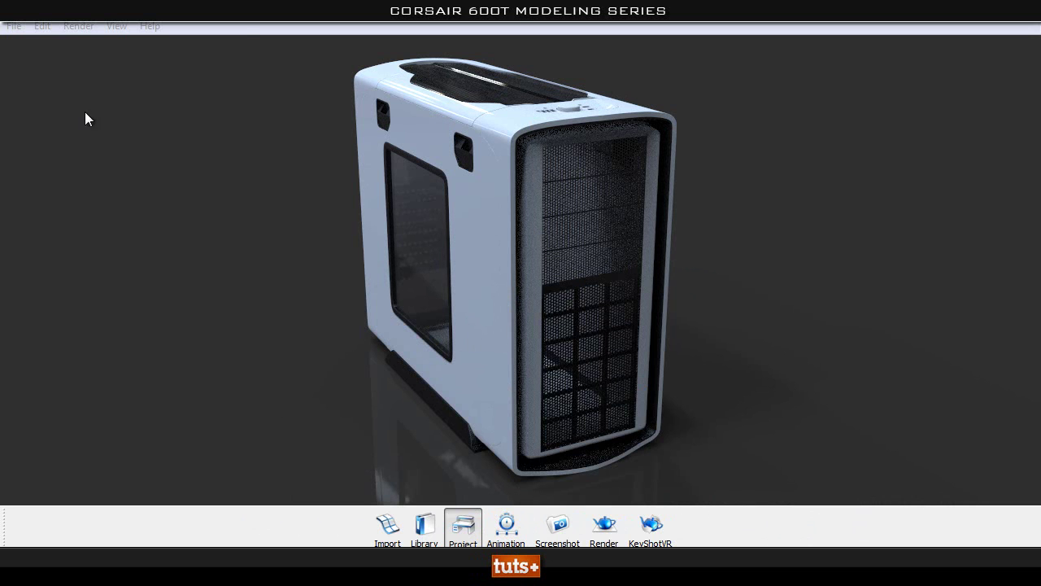
click(83, 29)
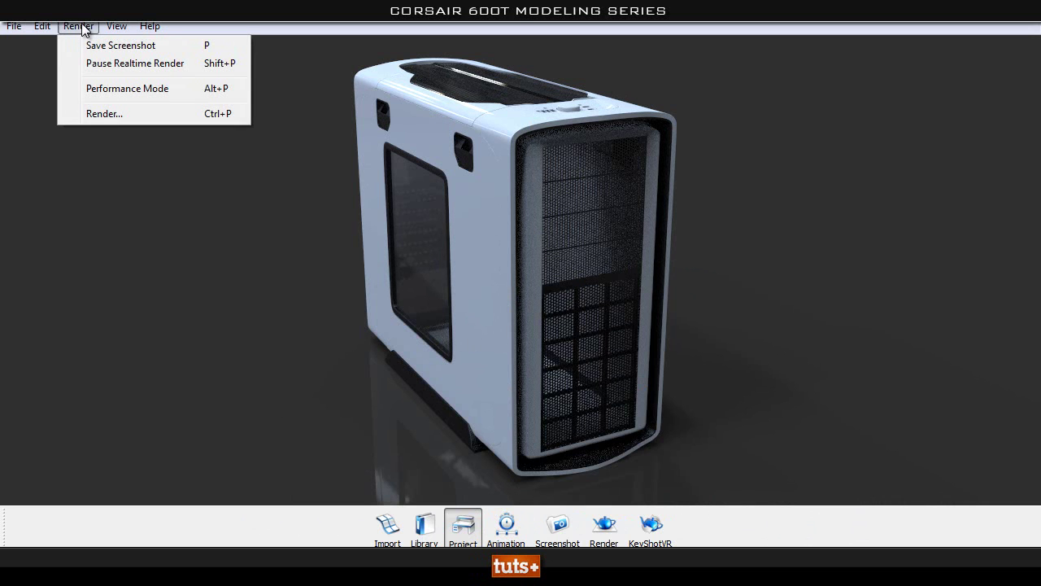
click(131, 115)
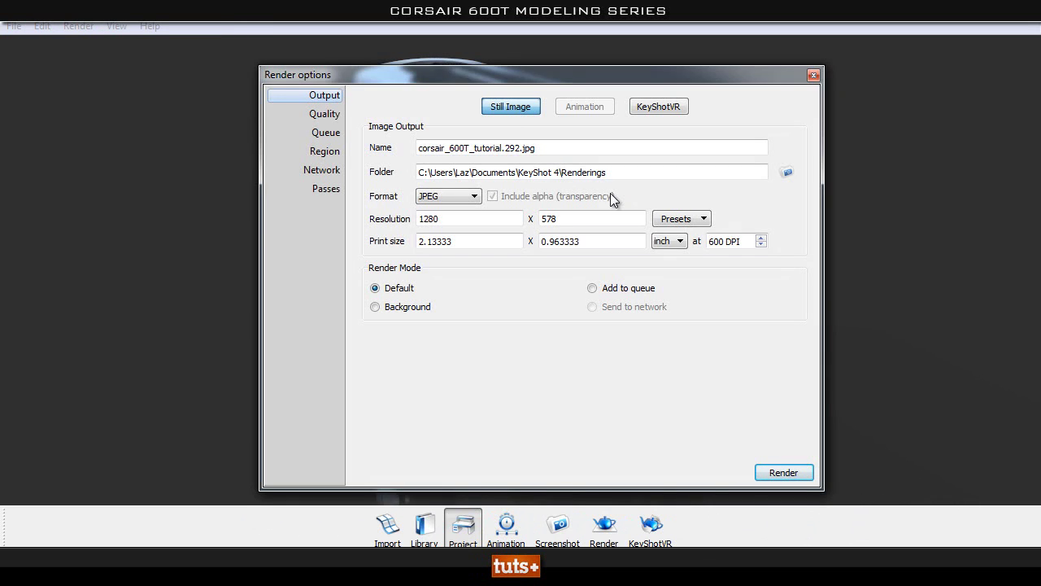
drag(523, 74, 700, 87)
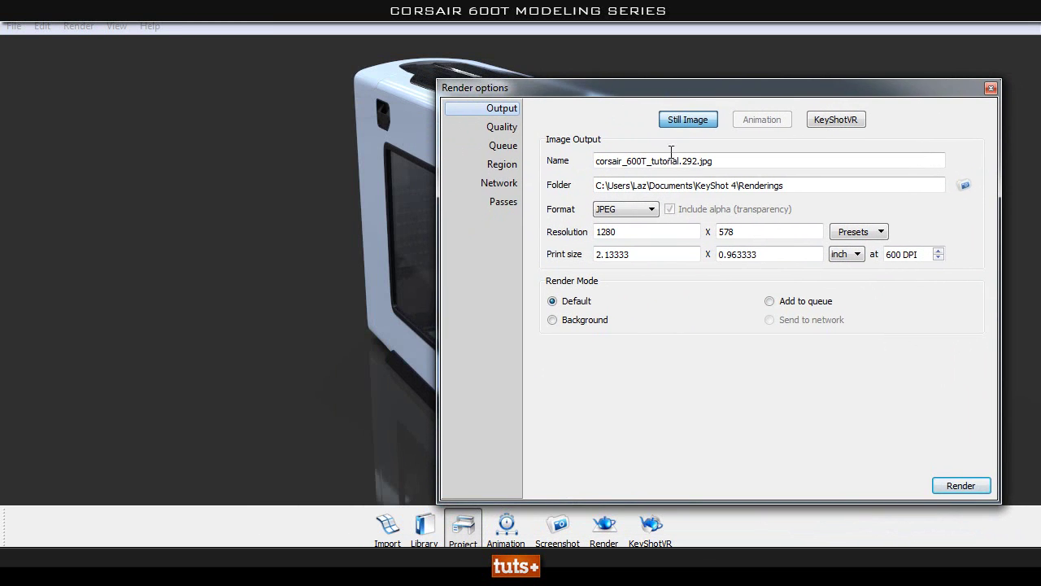
click(640, 212)
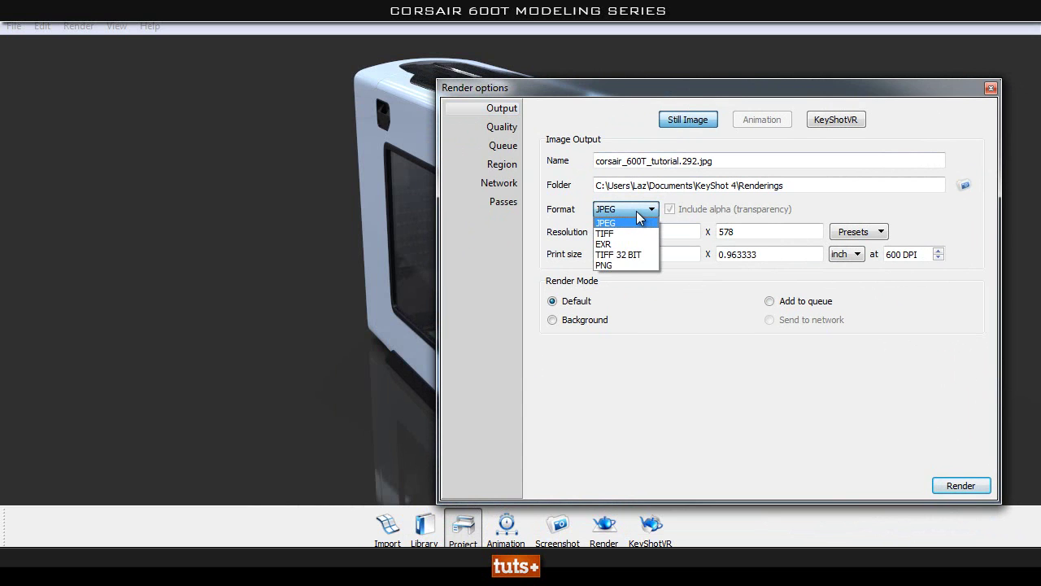
click(621, 266)
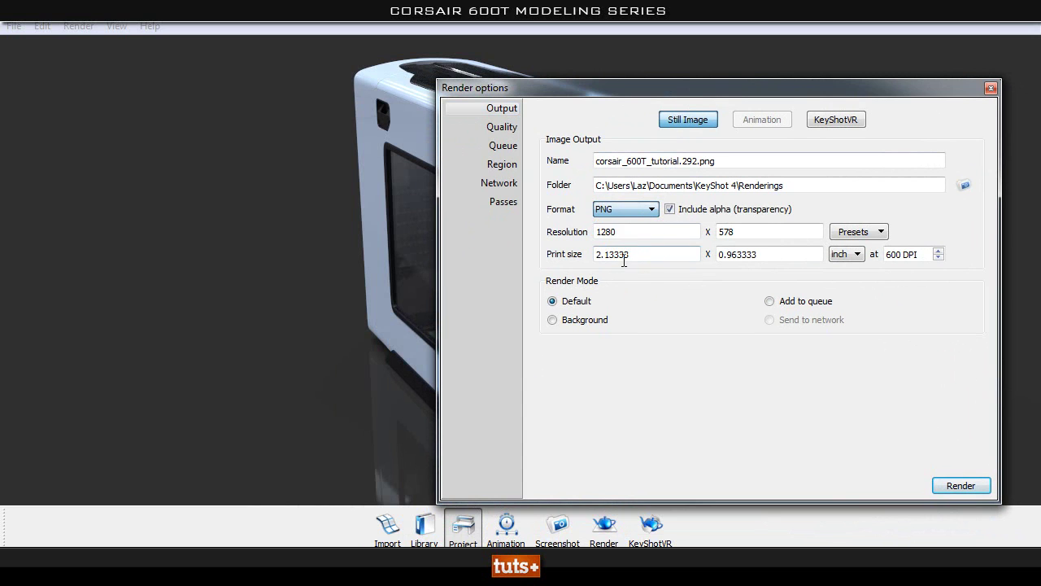
- Choose the 1920 x 867 resolution preset and set DPI to 300
click(631, 204)
click(631, 204)
double_click(651, 231)
click(854, 236)
click(859, 254)
double_click(901, 256)
text(300)
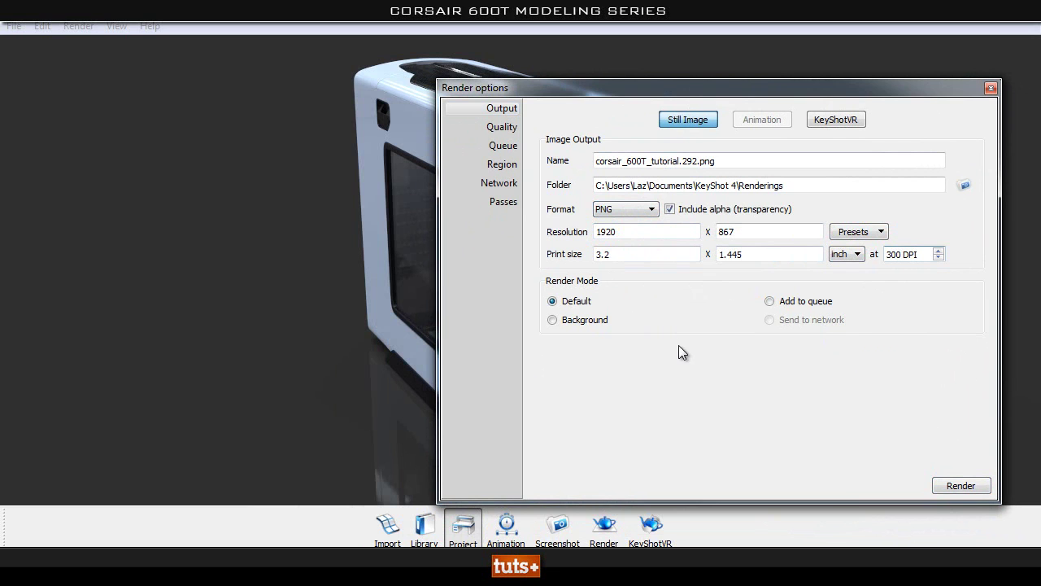
click(670, 210)
- Cap the render quality at a maximum time of 10 seconds
click(500, 128)
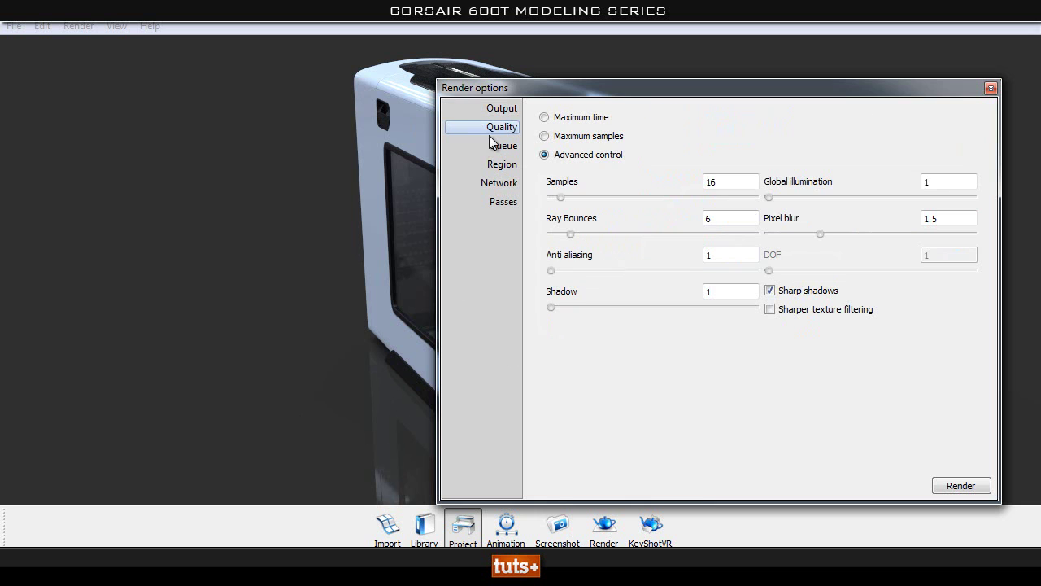
click(577, 117)
drag(592, 84, 670, 92)
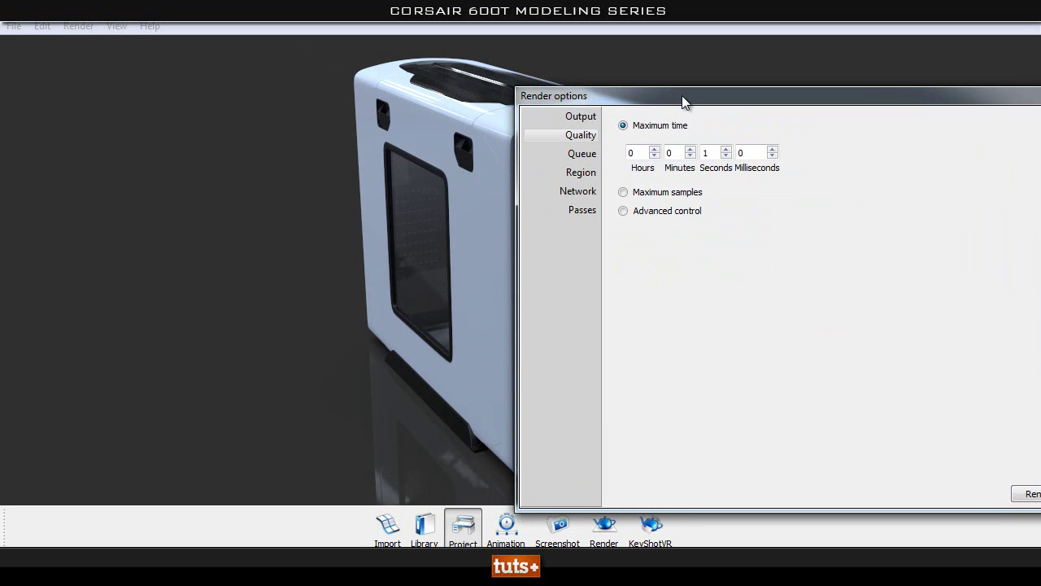
drag(682, 96, 746, 78)
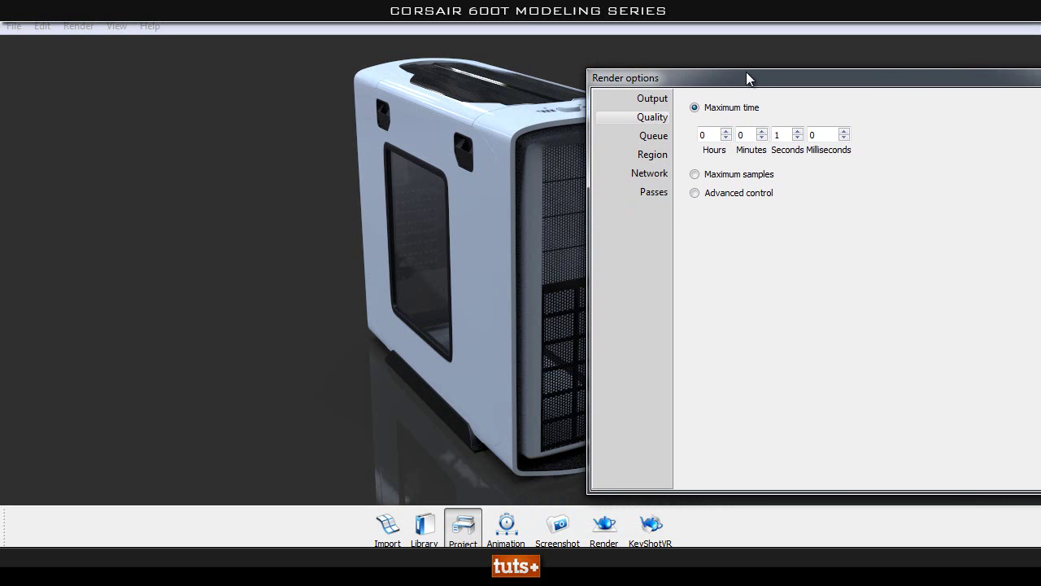
click(761, 131)
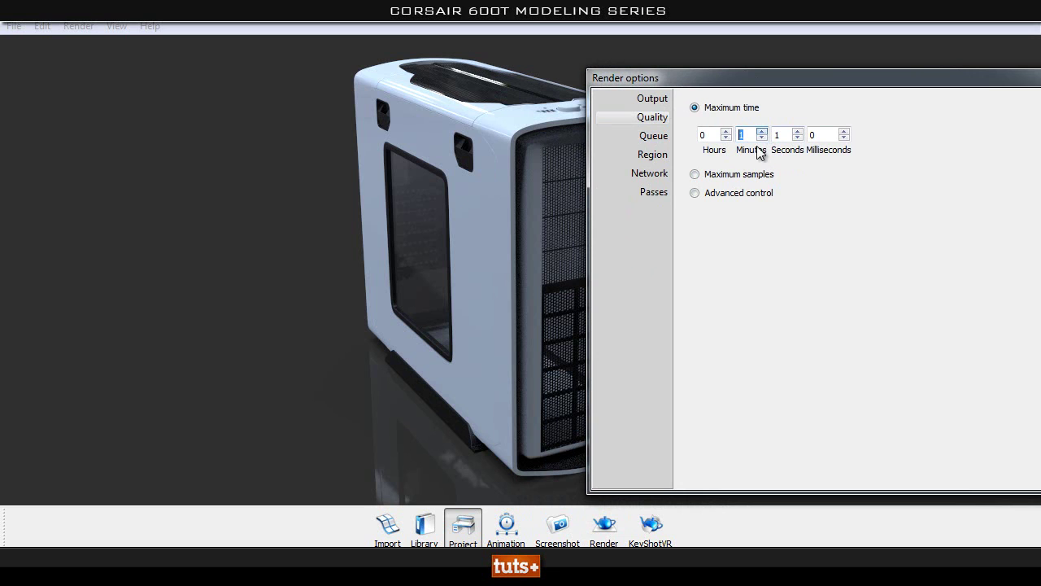
click(797, 131)
click(797, 131)
- Start rendering the still image, discarding the unsaved HDR environment changes
drag(777, 75, 573, 77)
click(904, 478)
click(684, 301)
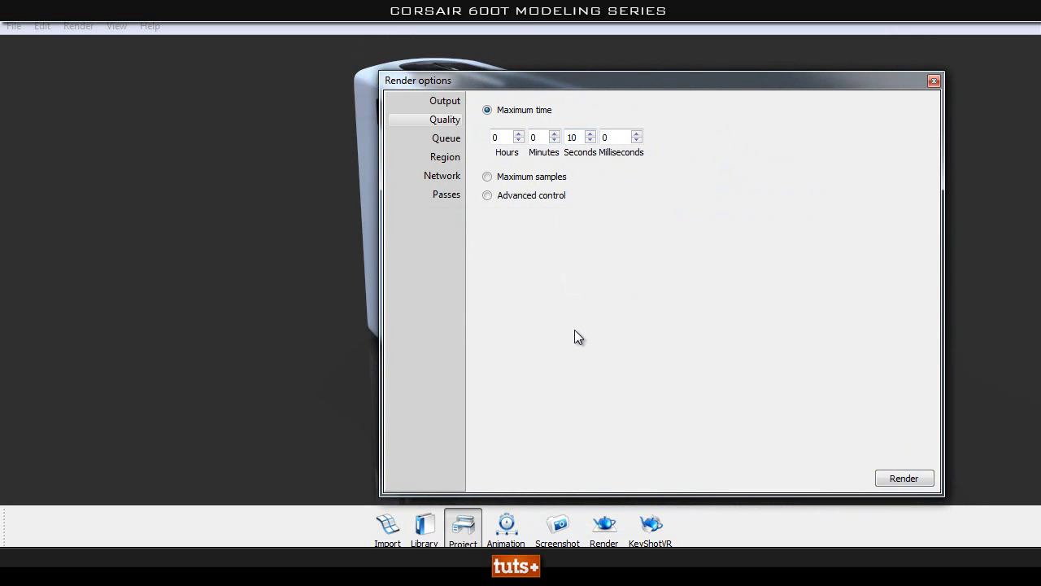
- Render the still image at the 10-second limit and close the finished render window
click(904, 479)
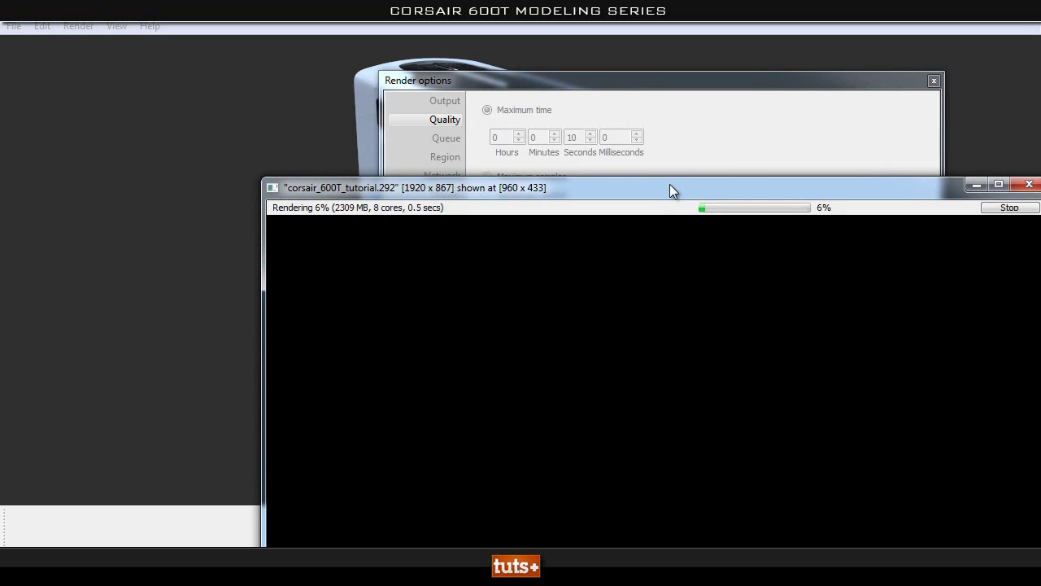
drag(672, 188, 593, 104)
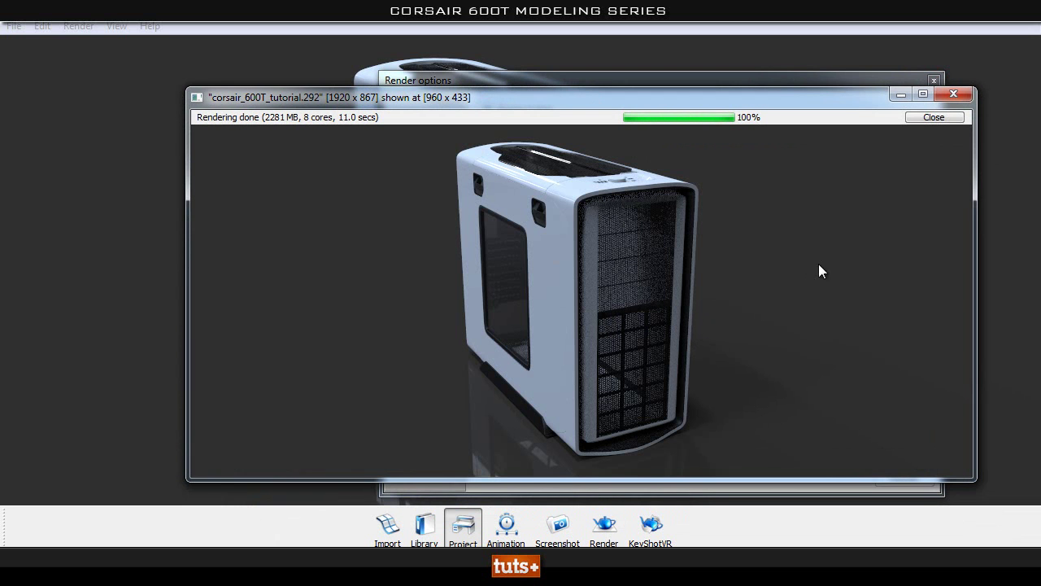
click(927, 118)
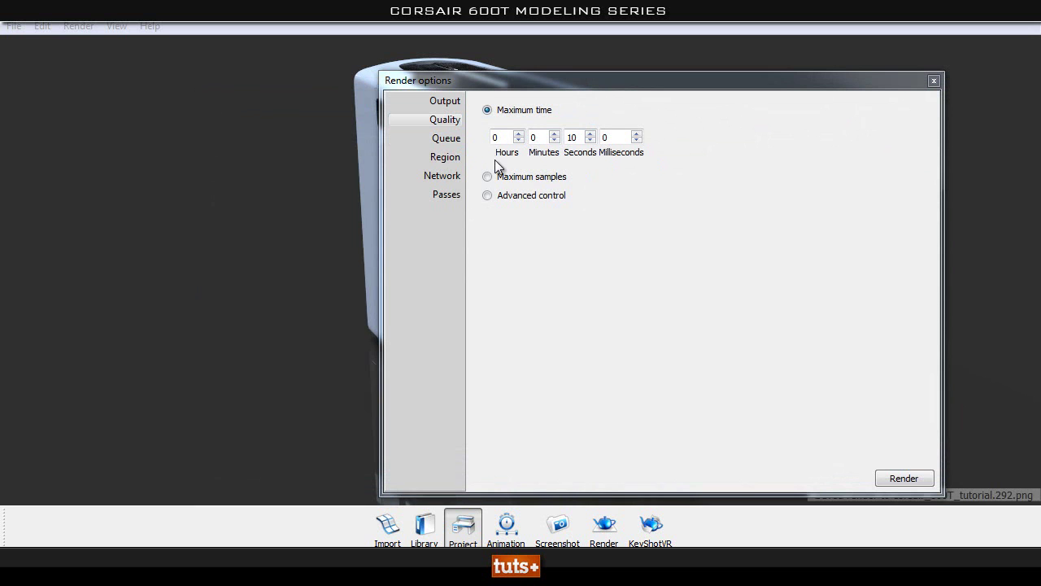
- Try the Maximum samples slider up to 256, settling around 64 samples
click(538, 178)
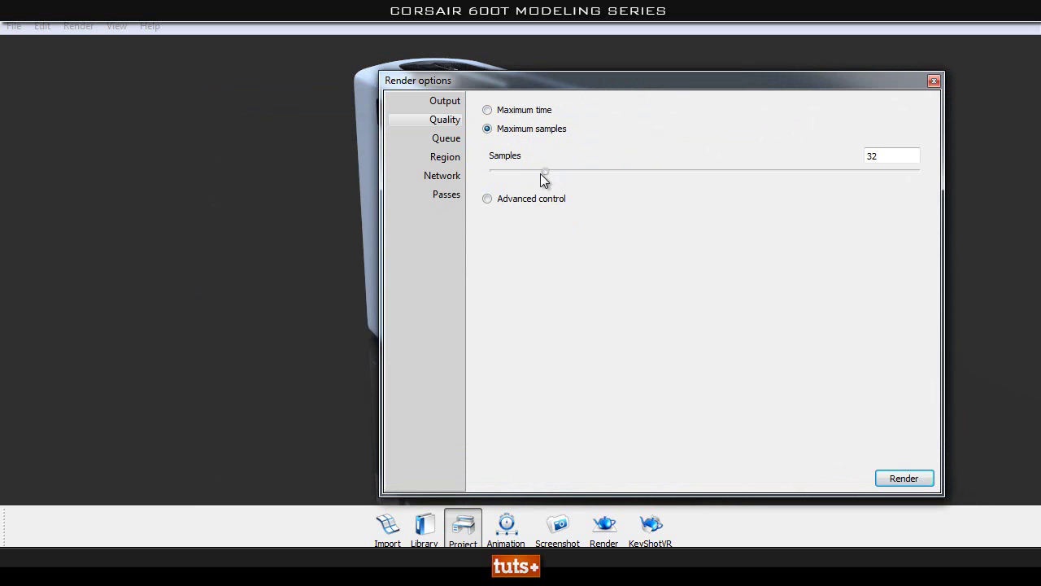
drag(541, 173, 805, 203)
drag(665, 189, 635, 187)
mouse_move(582, 175)
mouse_down()
mouse_move(494, 174)
mouse_move(600, 179)
mouse_up()
- Switch to Advanced control with 32 samples and 12 ray bounces
click(516, 200)
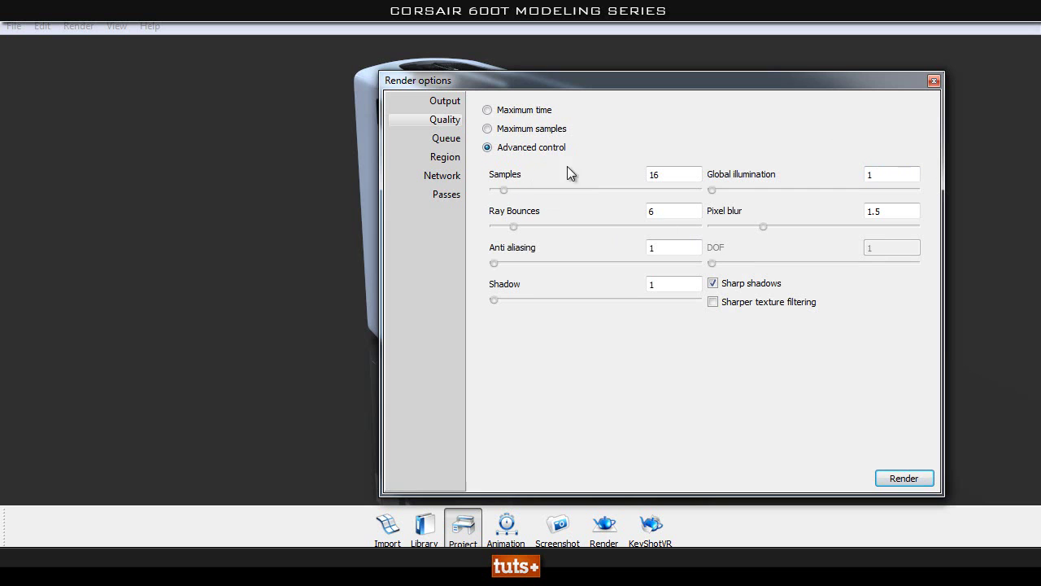
drag(542, 84, 651, 90)
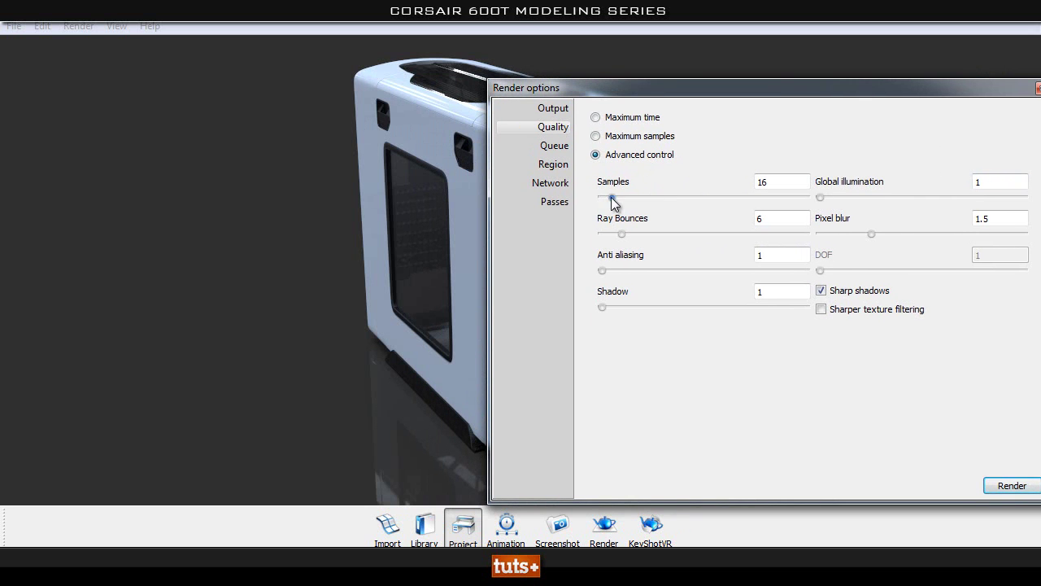
double_click(789, 181)
text(32)
key(Tab)
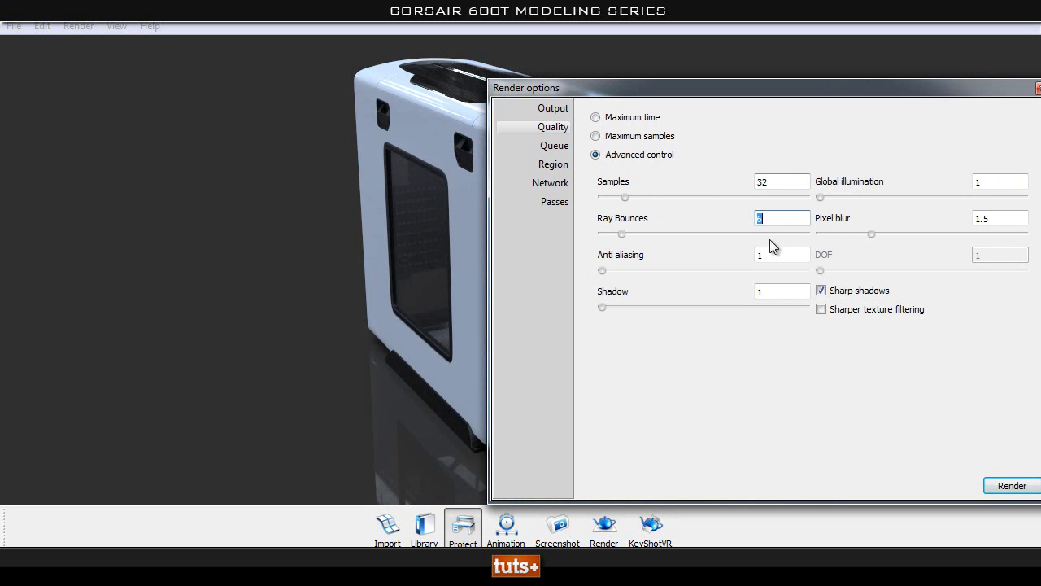
double_click(777, 178)
key(Tab)
text(12)
key(Tab)
- Set anti-aliasing and shadow to 4 and global illumination to 2
key(Tab)
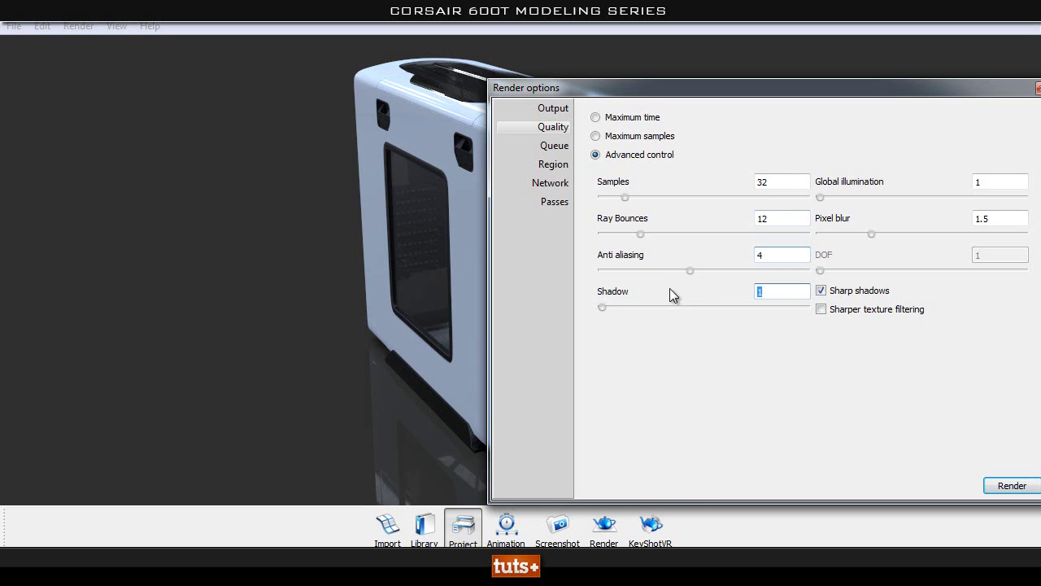
text(4)
key(Tab)
drag(743, 82, 683, 81)
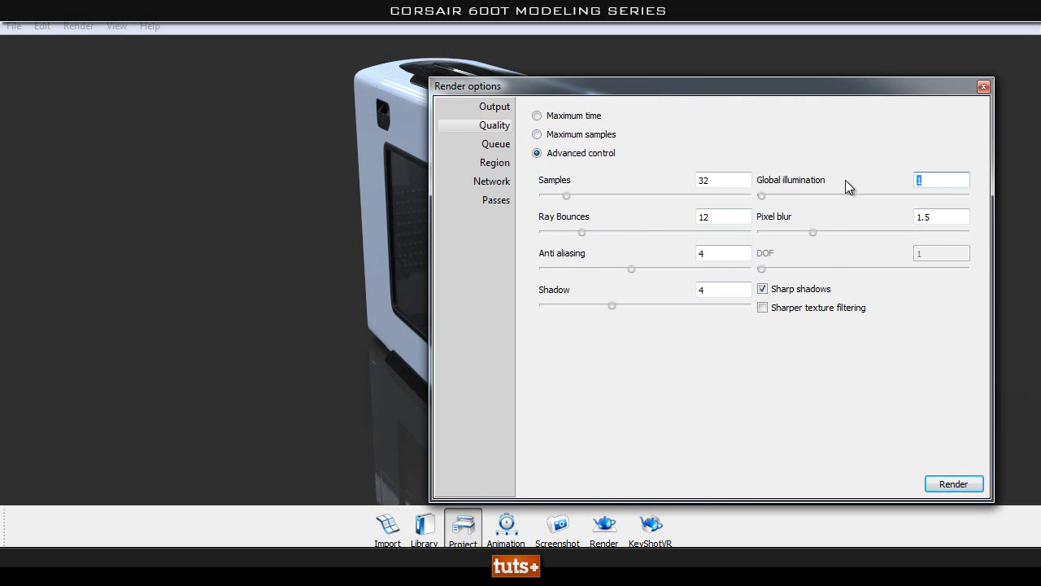
drag(761, 196, 792, 198)
drag(964, 180, 855, 191)
text(2)
key(Tab)
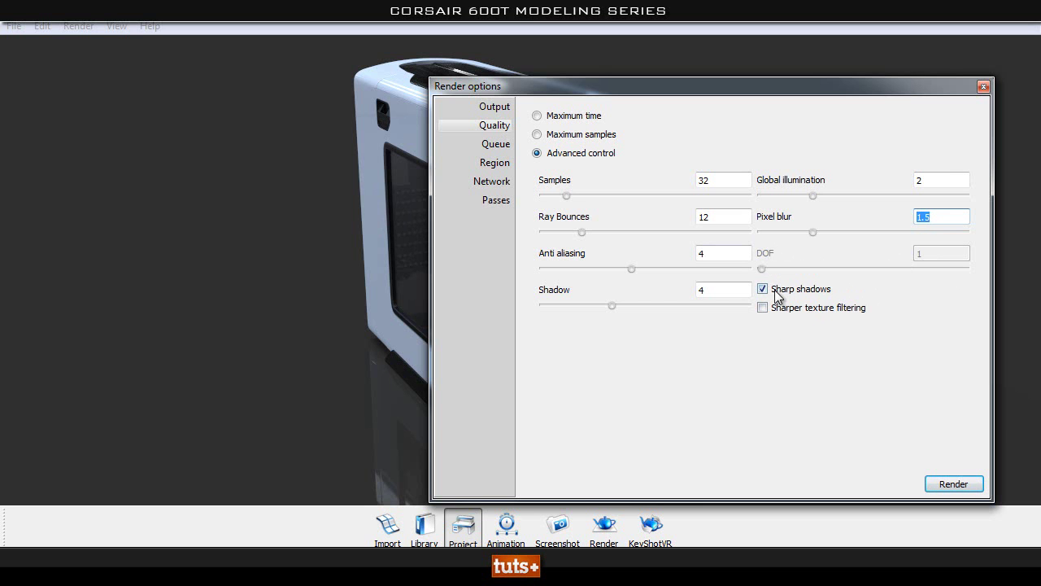
- Start the advanced-quality render, then stop it because it is too slow
click(950, 486)
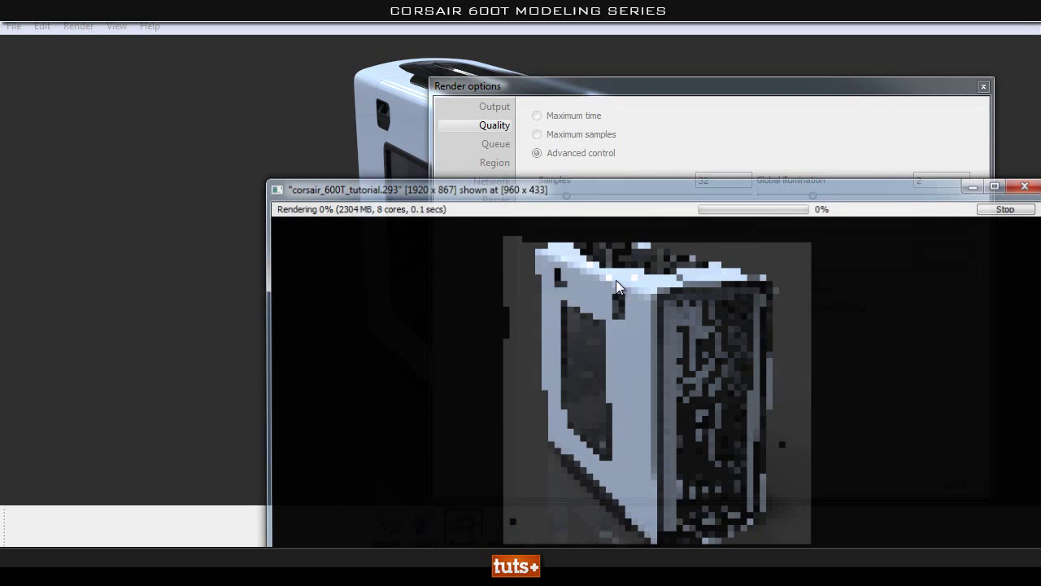
drag(629, 187, 539, 105)
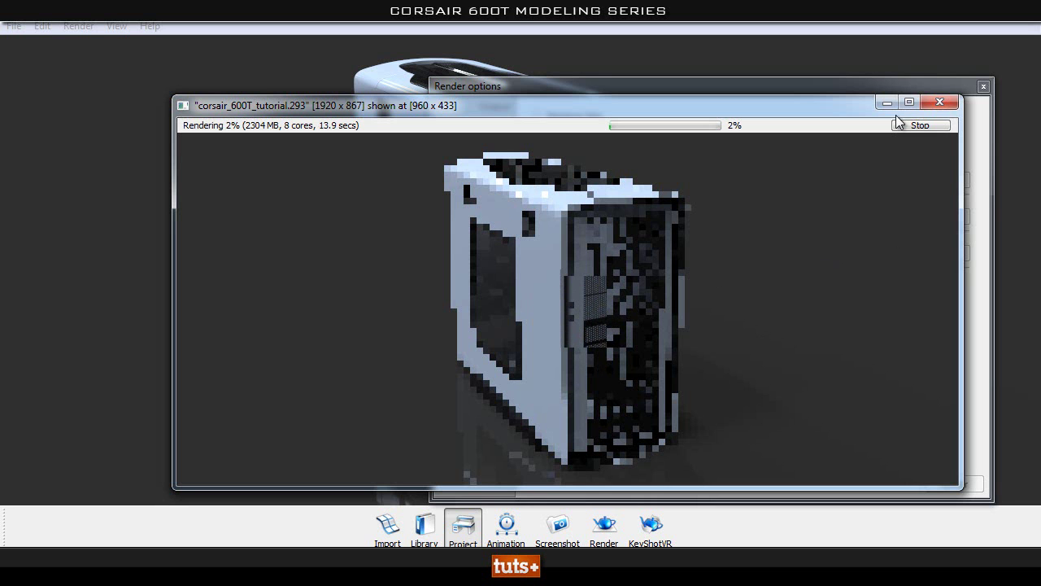
click(902, 124)
click(498, 320)
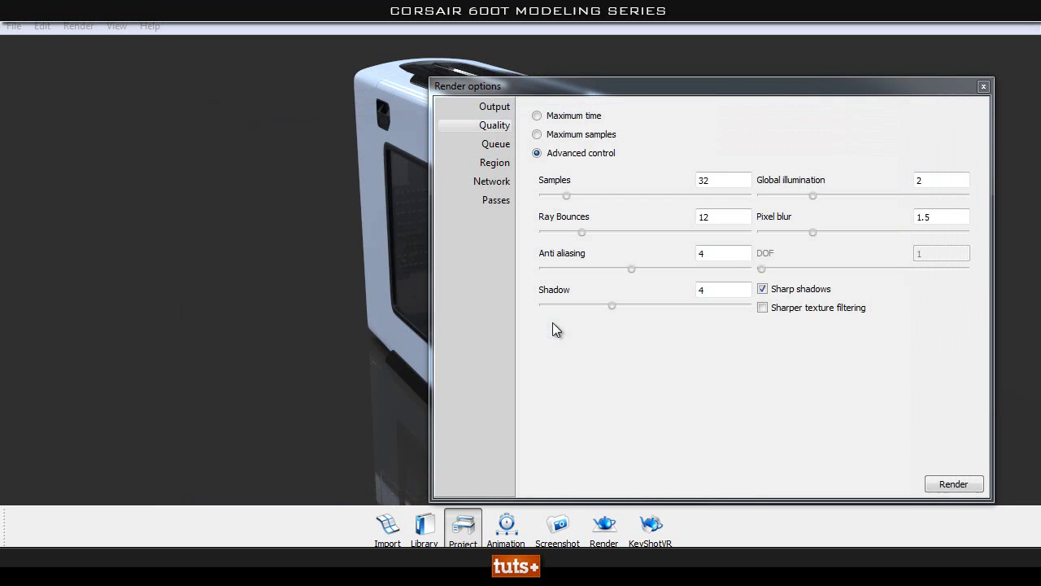
- Switch to Maximum samples at 16 and render the image again
click(550, 135)
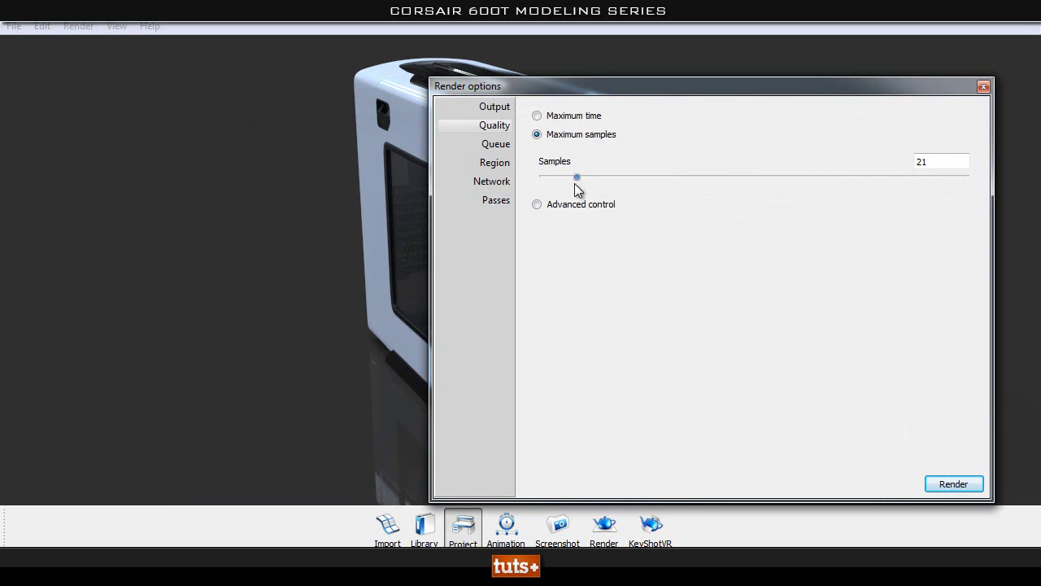
drag(567, 186, 564, 179)
click(964, 483)
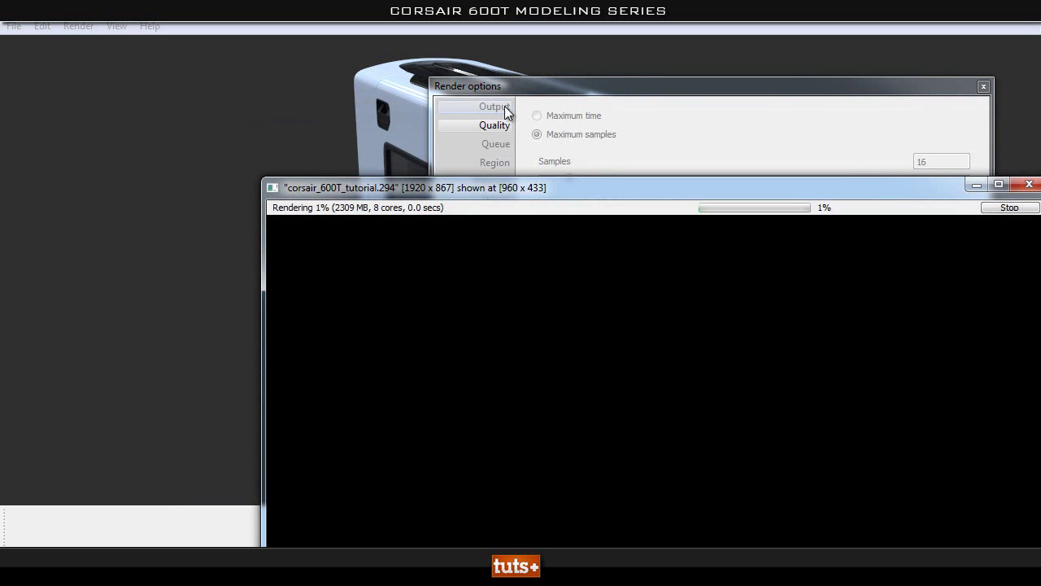
drag(601, 191, 506, 94)
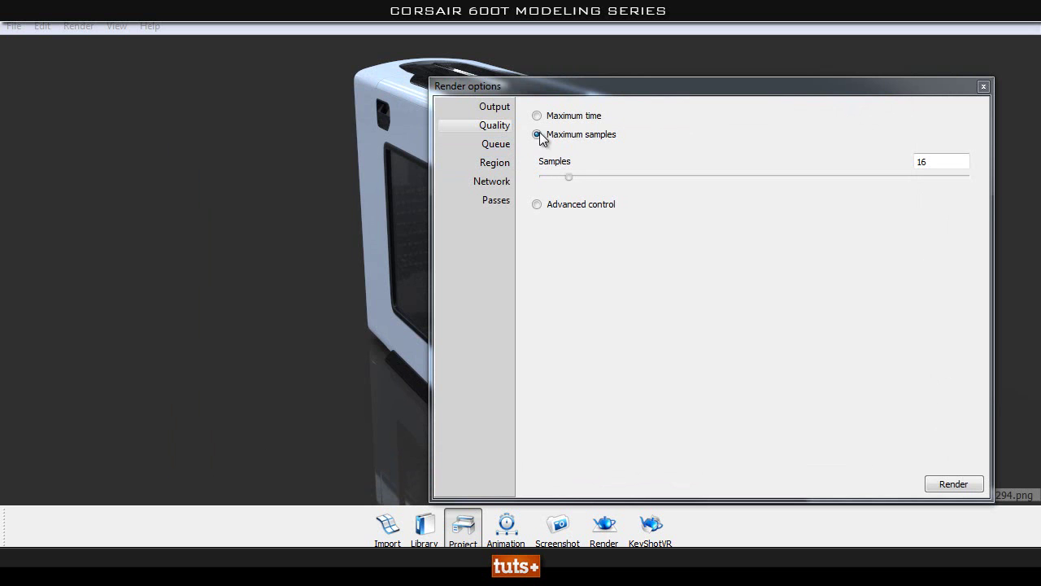
click(560, 118)
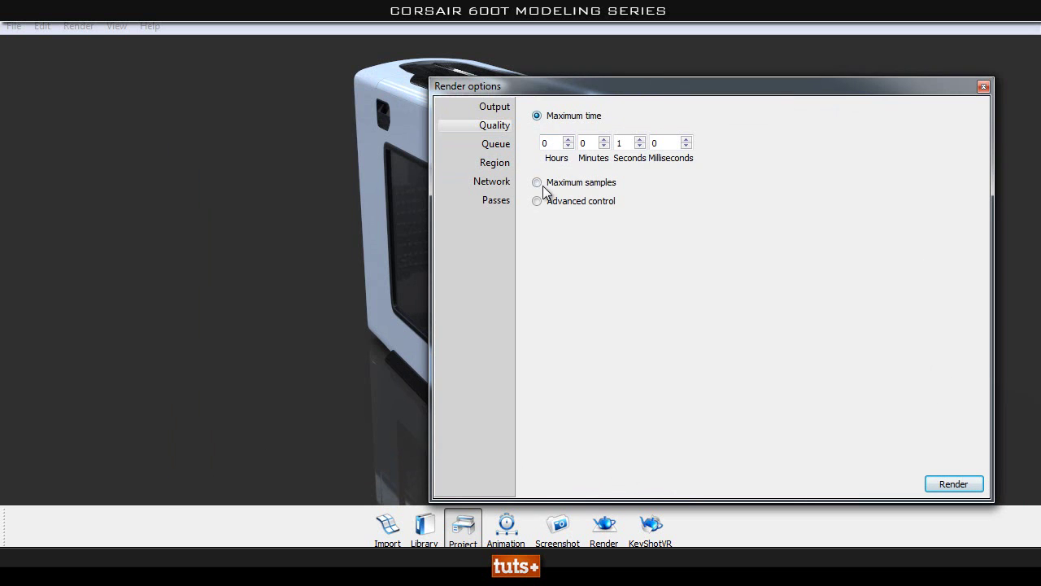
click(561, 201)
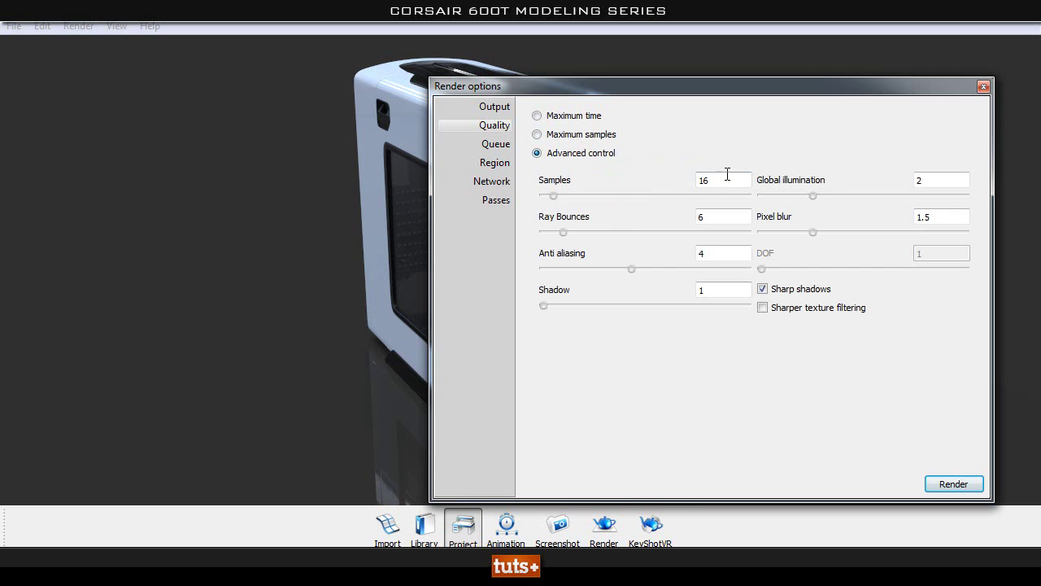
key(Tab)
text(32)
key(Tab)
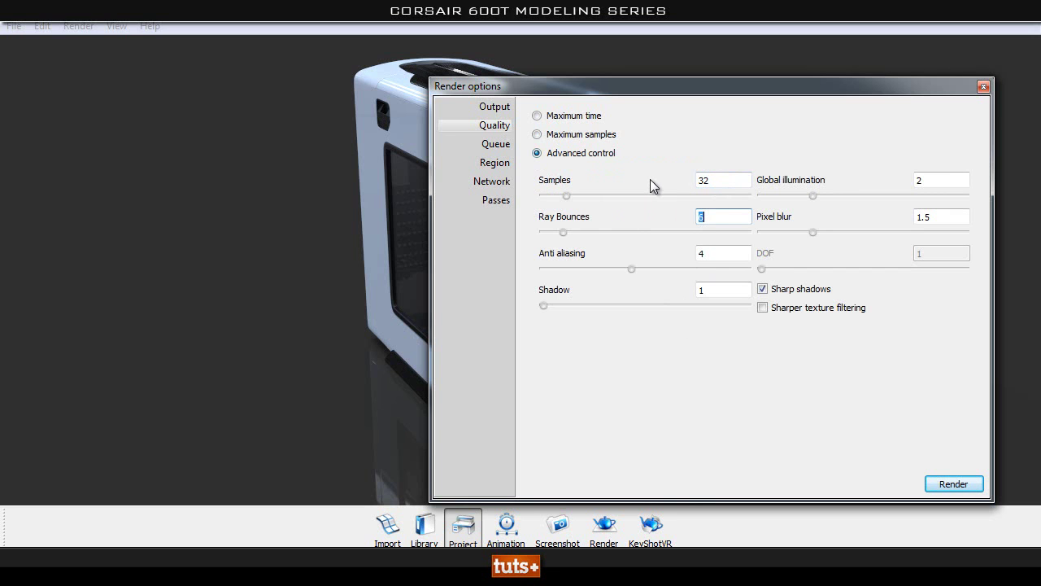
double_click(732, 289)
text(4)
key(Tab)
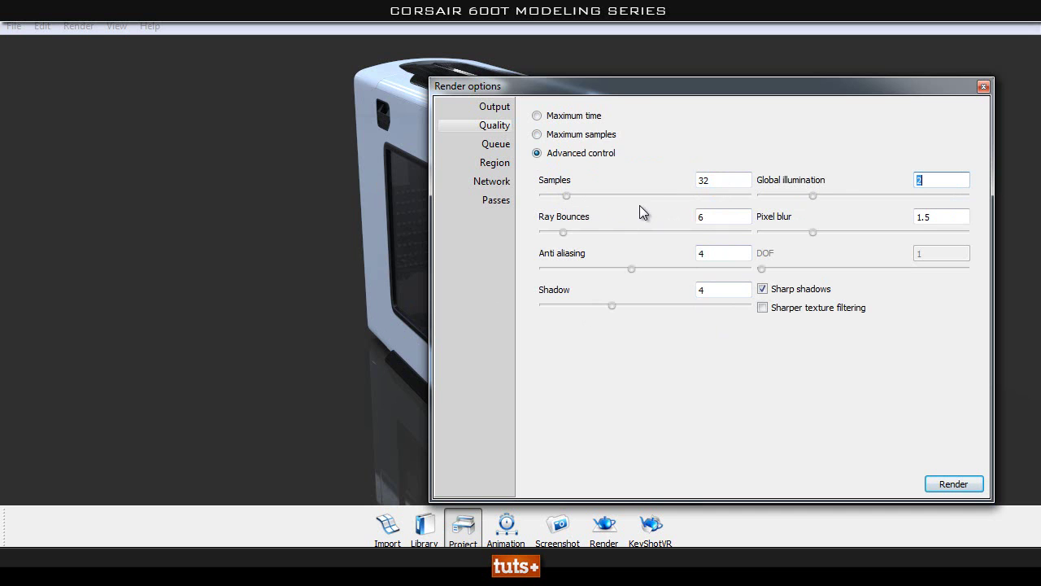
drag(630, 82, 683, 76)
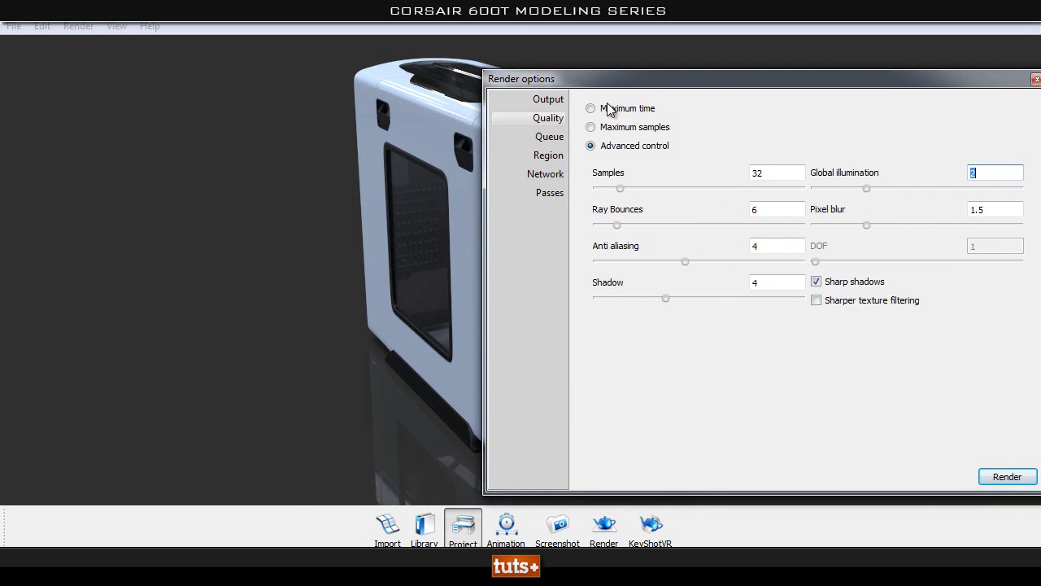
- Review the Queue, Passes and Output pages of Render options, then close the dialog
click(549, 136)
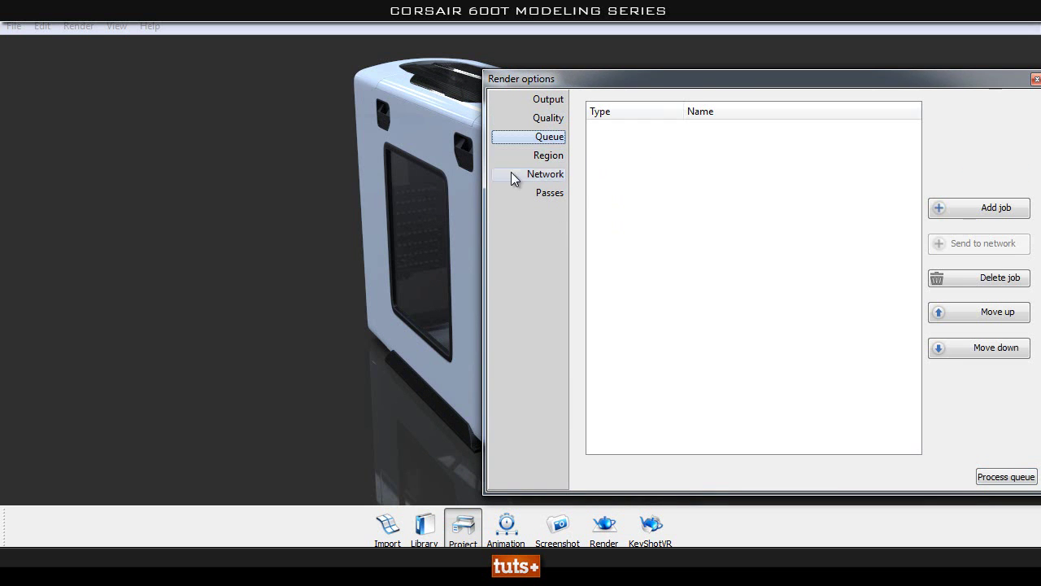
click(546, 192)
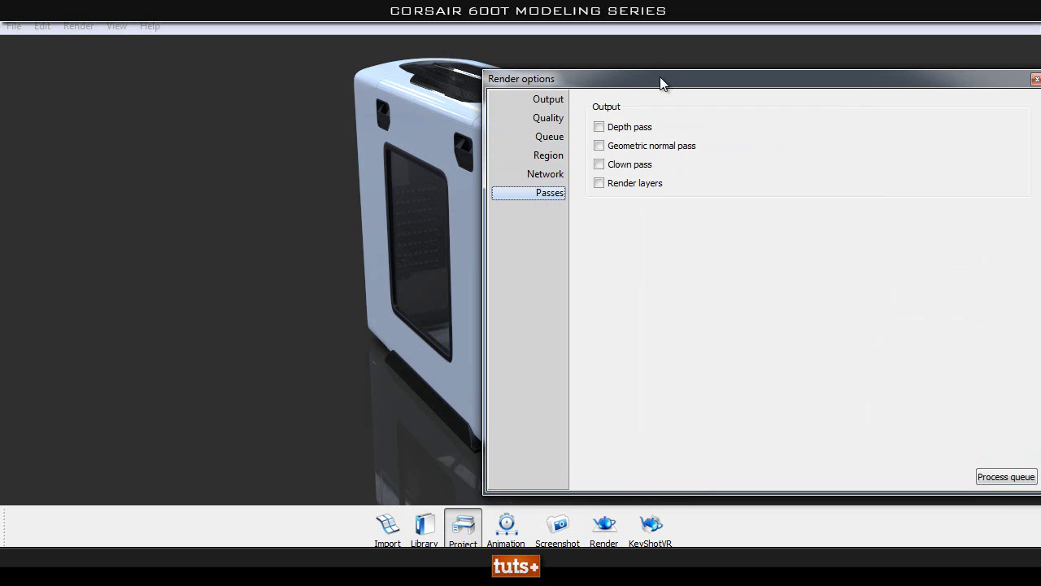
drag(660, 77, 658, 68)
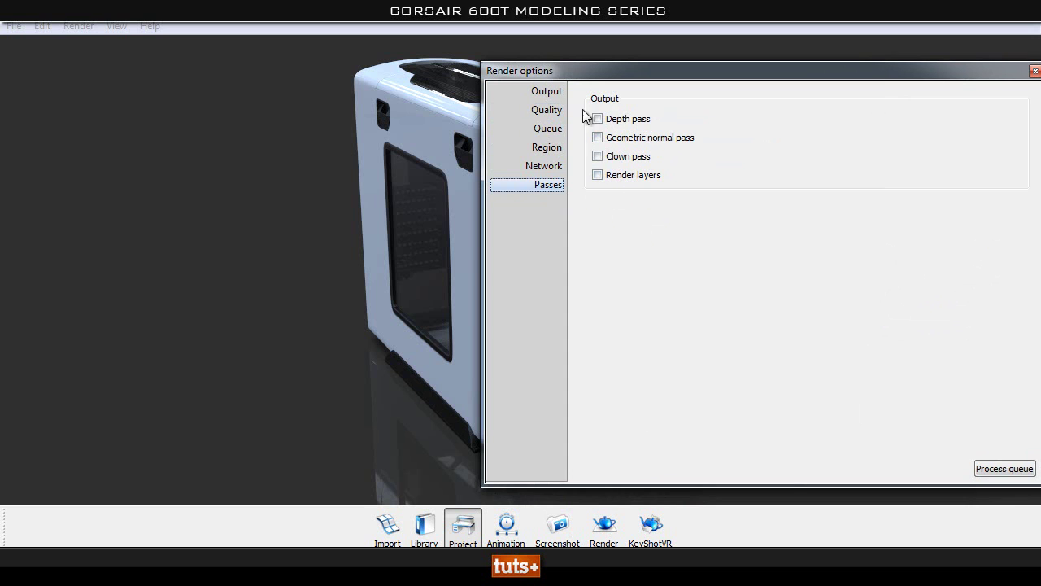
click(546, 93)
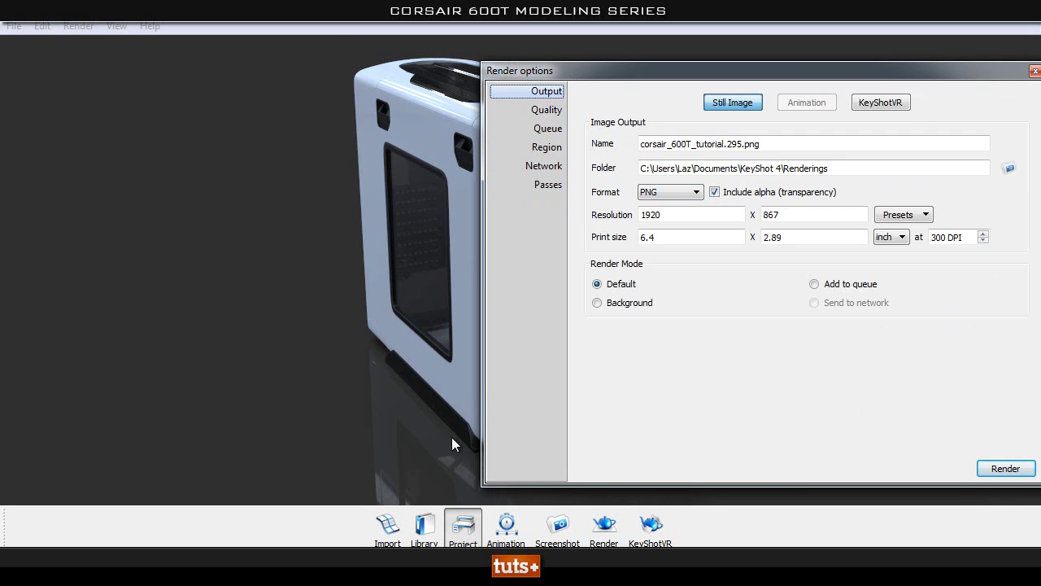
click(540, 189)
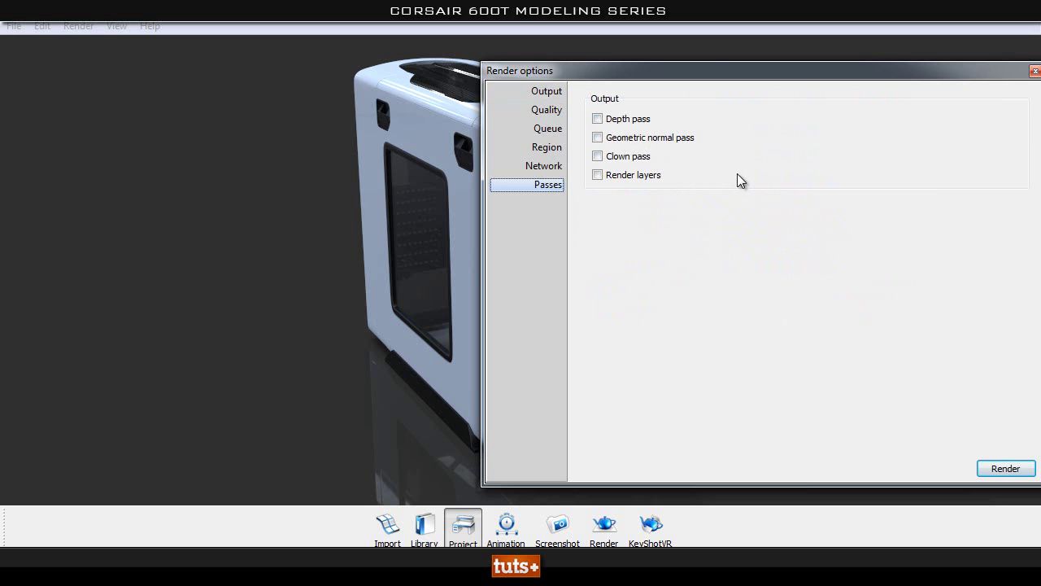
drag(706, 64, 632, 67)
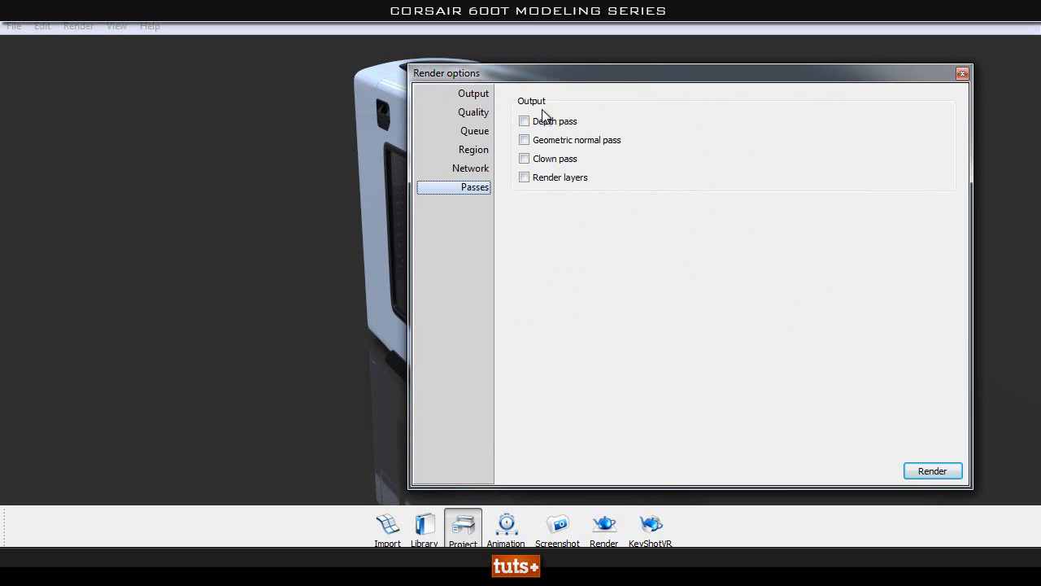
click(963, 74)
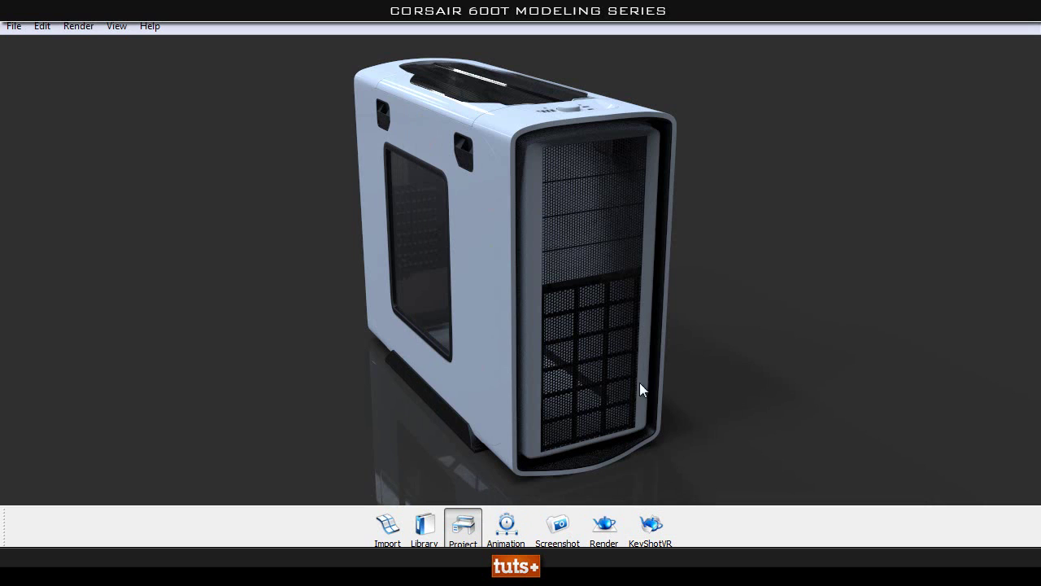
- Open the KeyShotVR wizard, compare Spherical, Hemispherical, Tumble and Custom, then proceed with Turntable
click(651, 524)
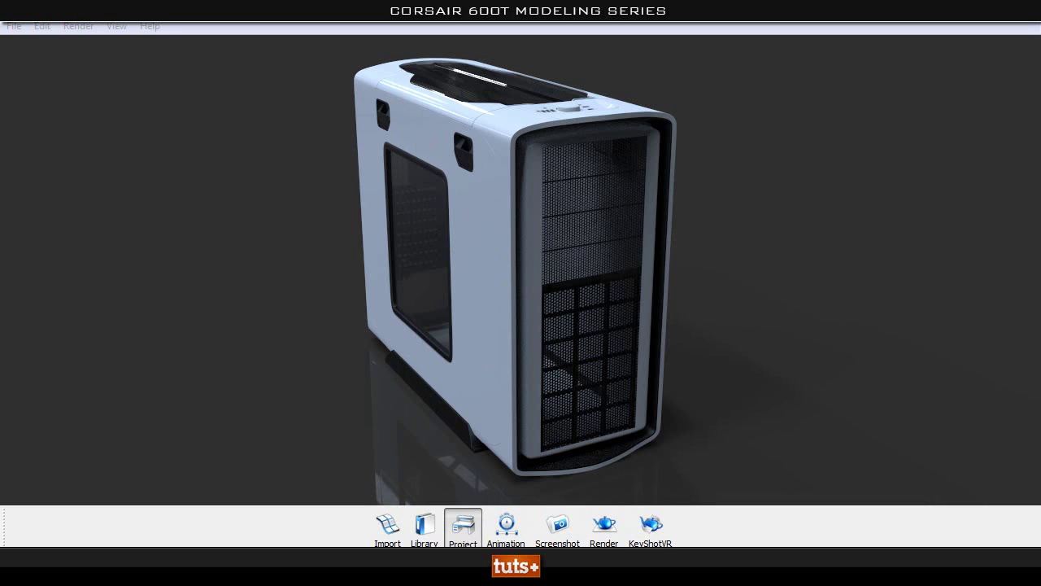
drag(806, 198, 784, 75)
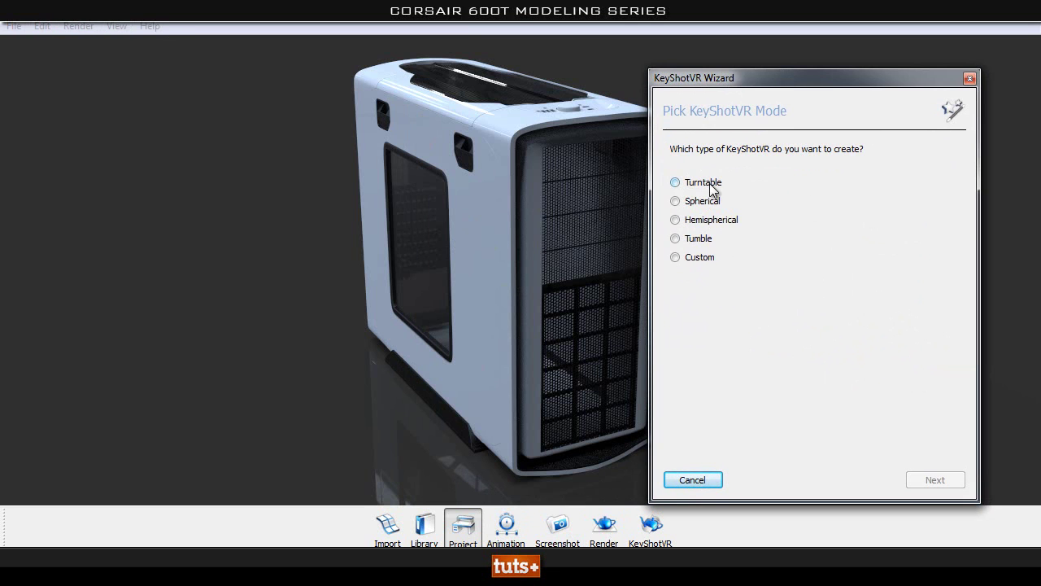
drag(762, 75, 768, 66)
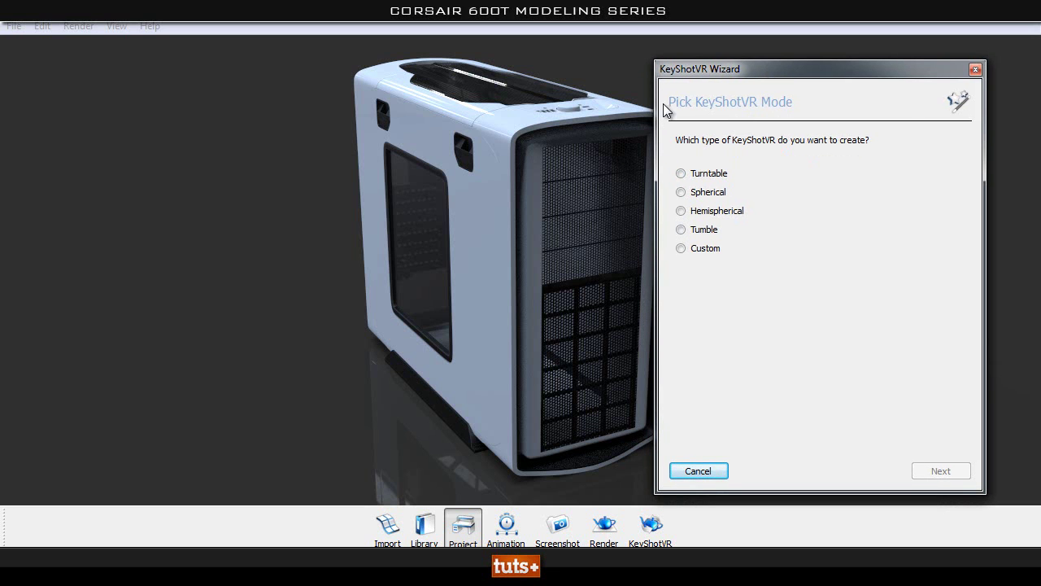
click(706, 180)
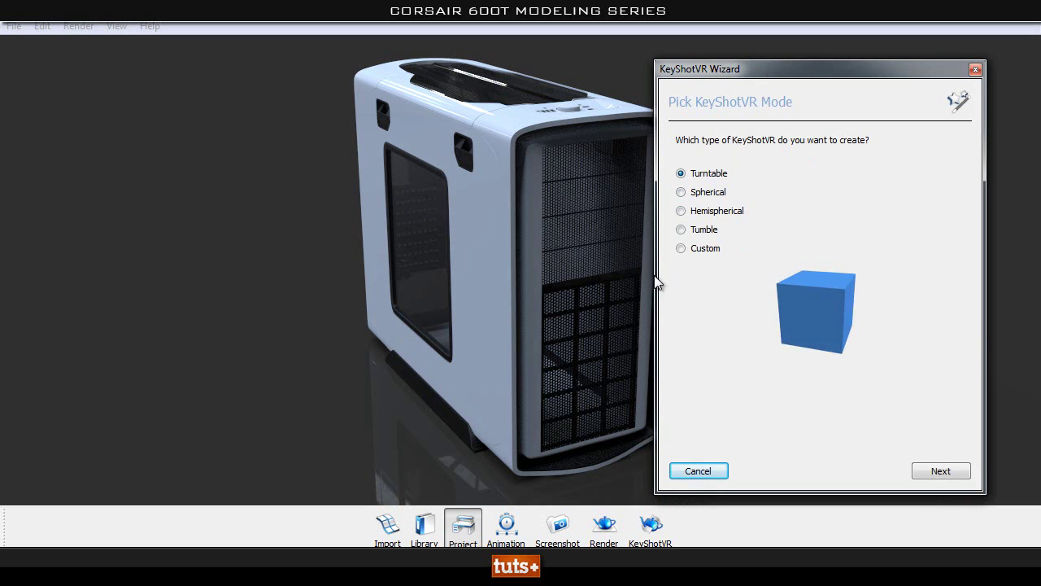
click(708, 195)
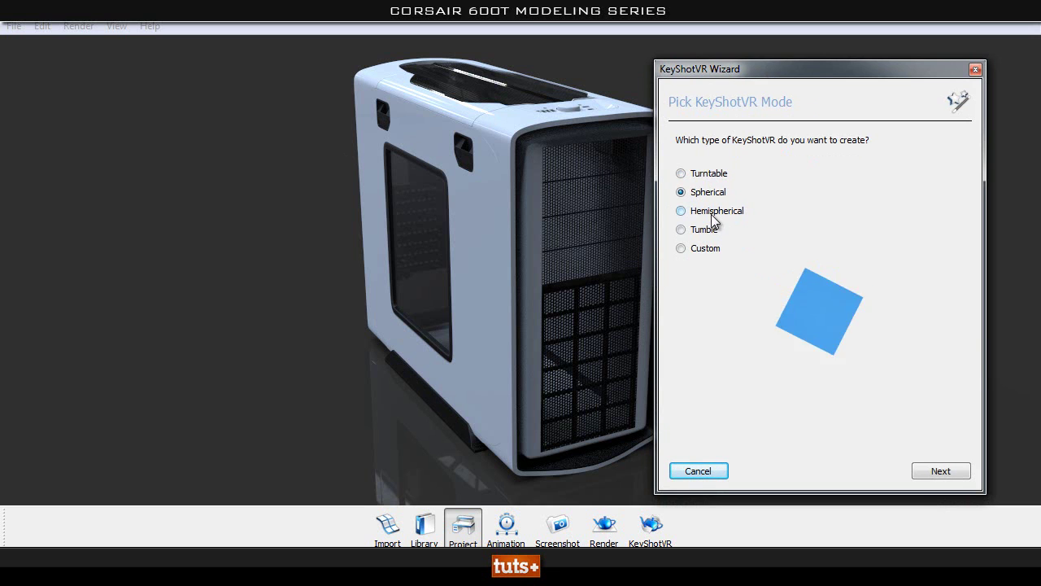
click(707, 215)
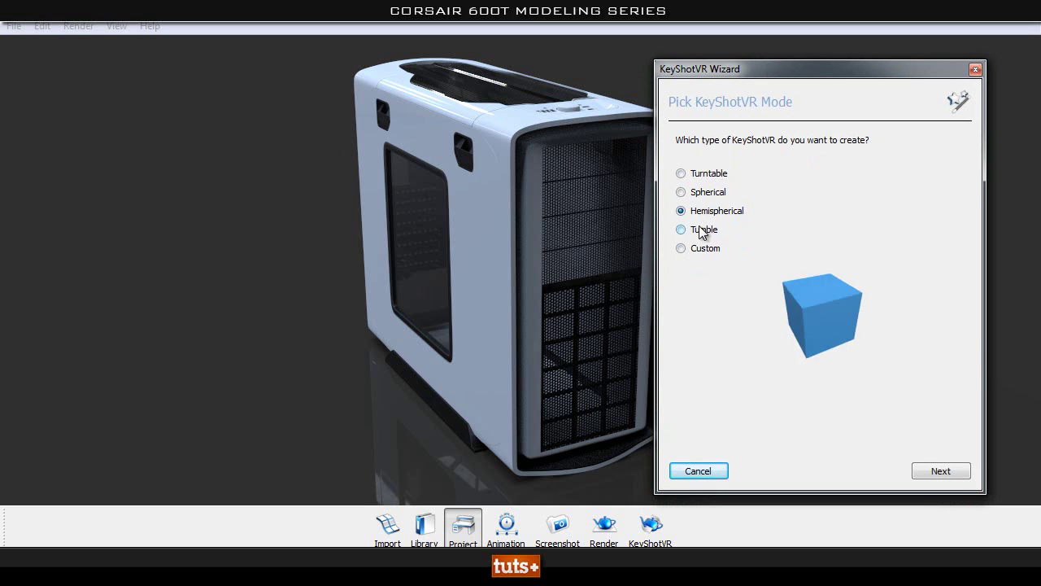
click(699, 232)
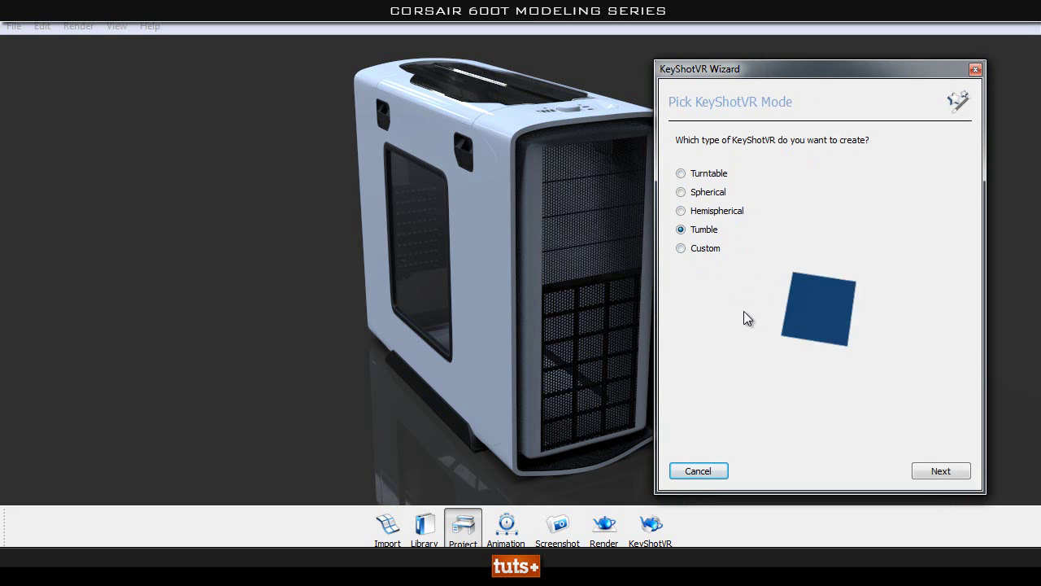
click(681, 248)
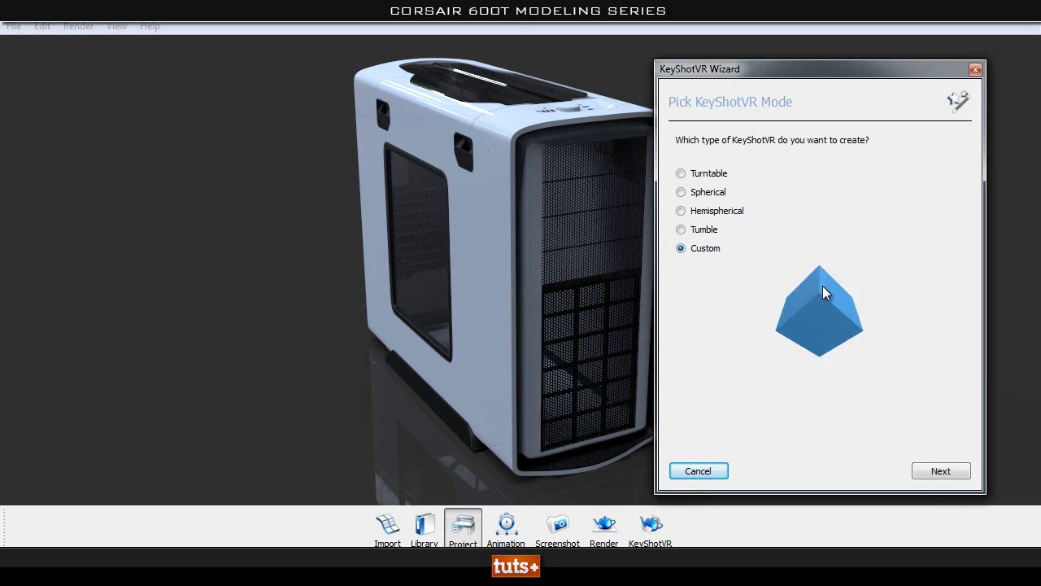
click(705, 179)
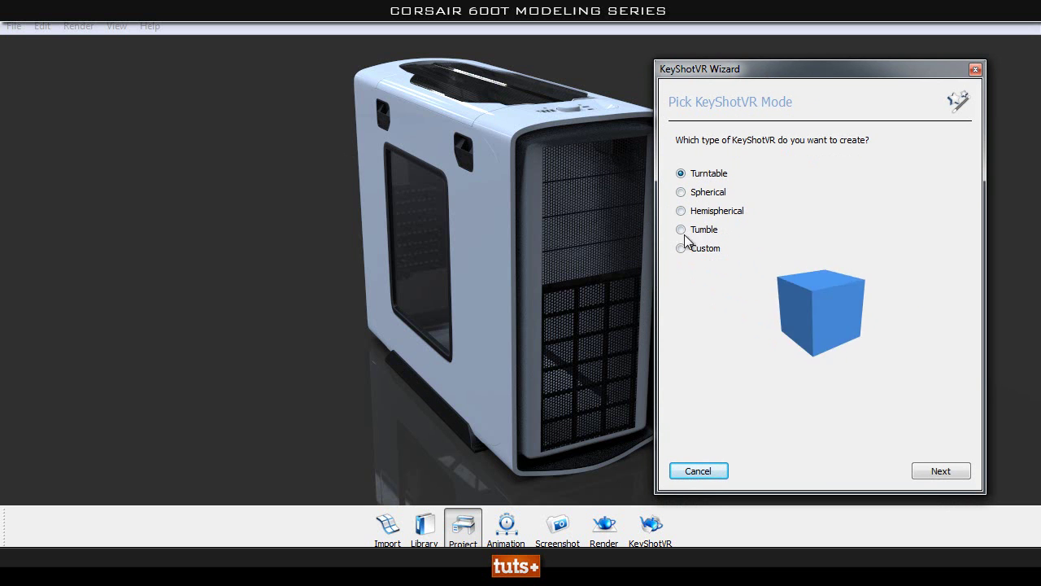
click(681, 248)
click(698, 177)
click(940, 470)
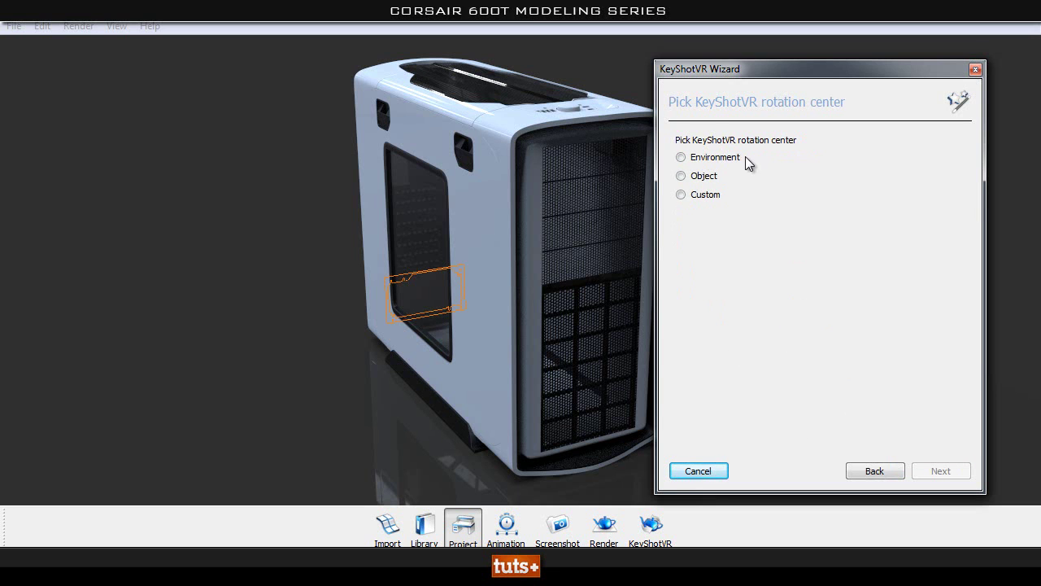
- Make the turntable rotate around the object rather than the environment
click(706, 179)
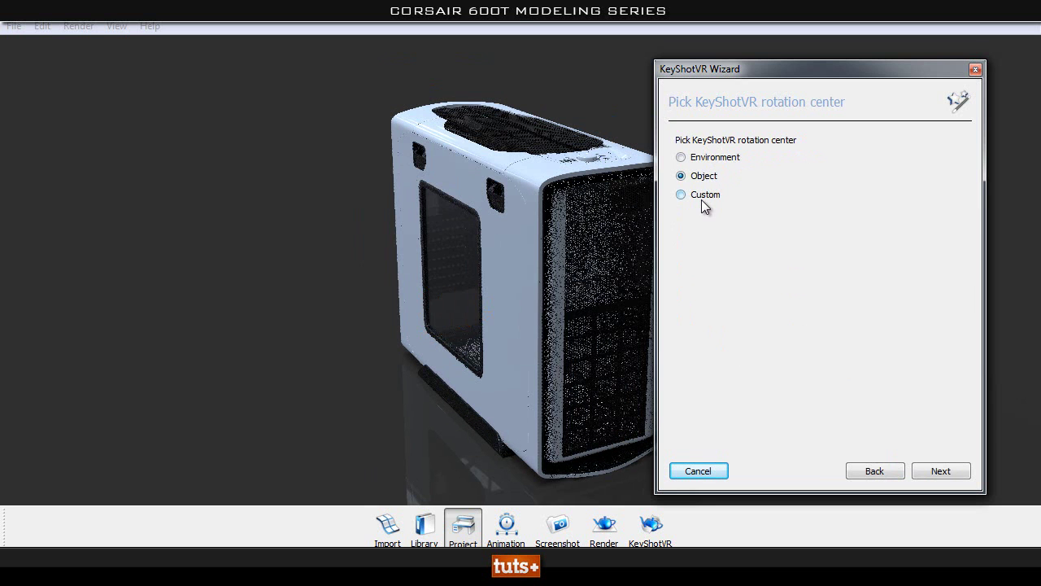
click(712, 159)
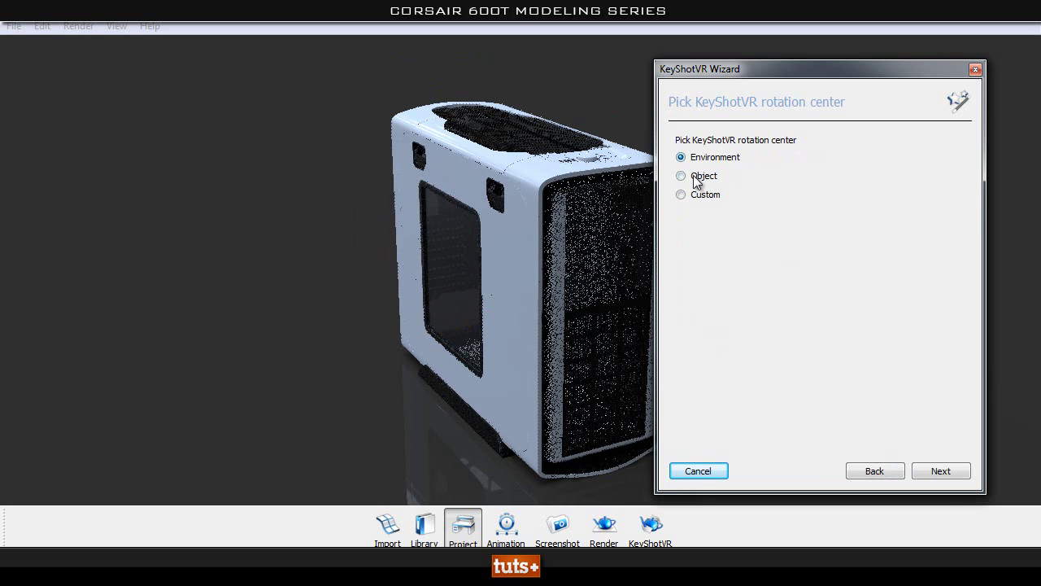
click(700, 179)
click(941, 472)
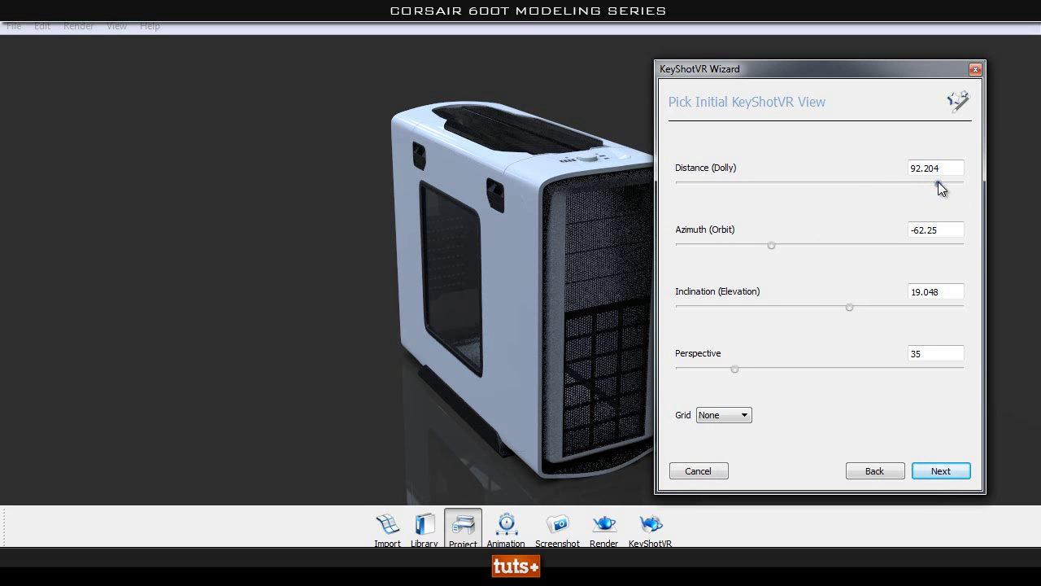
- Set the initial view to distance 92.701 and inclination 15.66
mouse_move(939, 185)
mouse_down()
mouse_move(916, 187)
mouse_move(941, 190)
mouse_up()
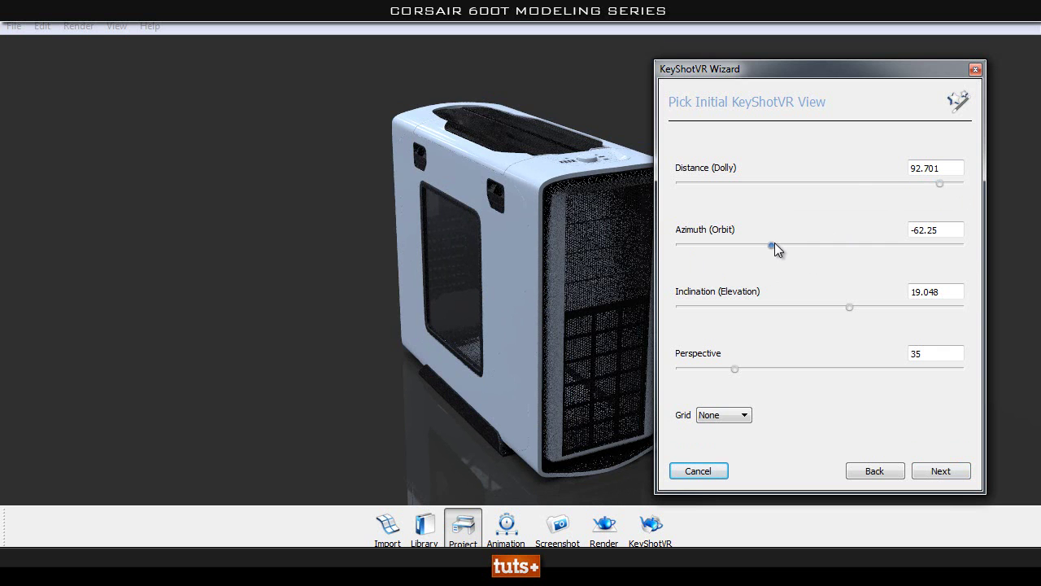
drag(848, 305, 843, 306)
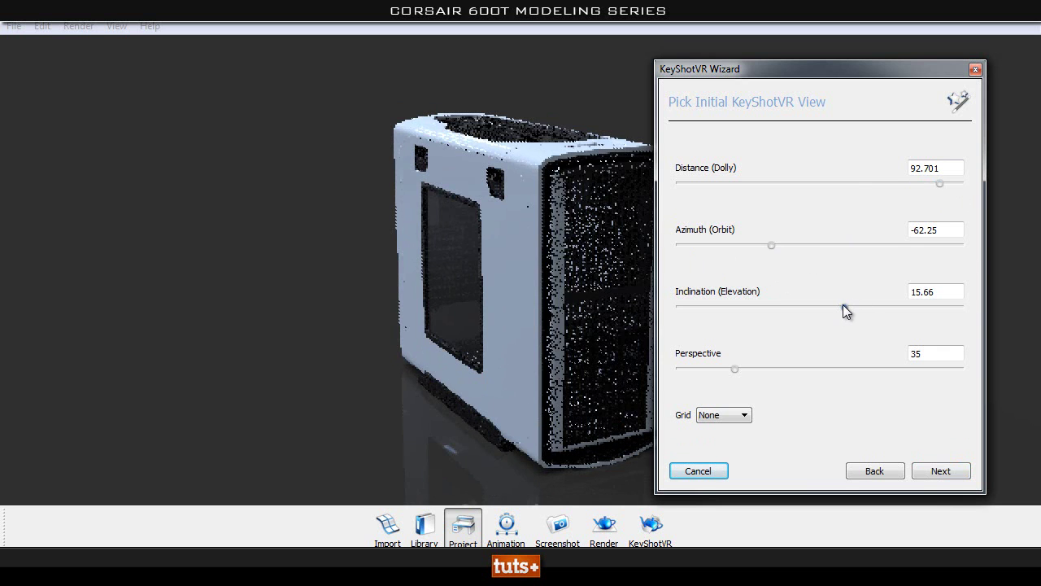
click(955, 472)
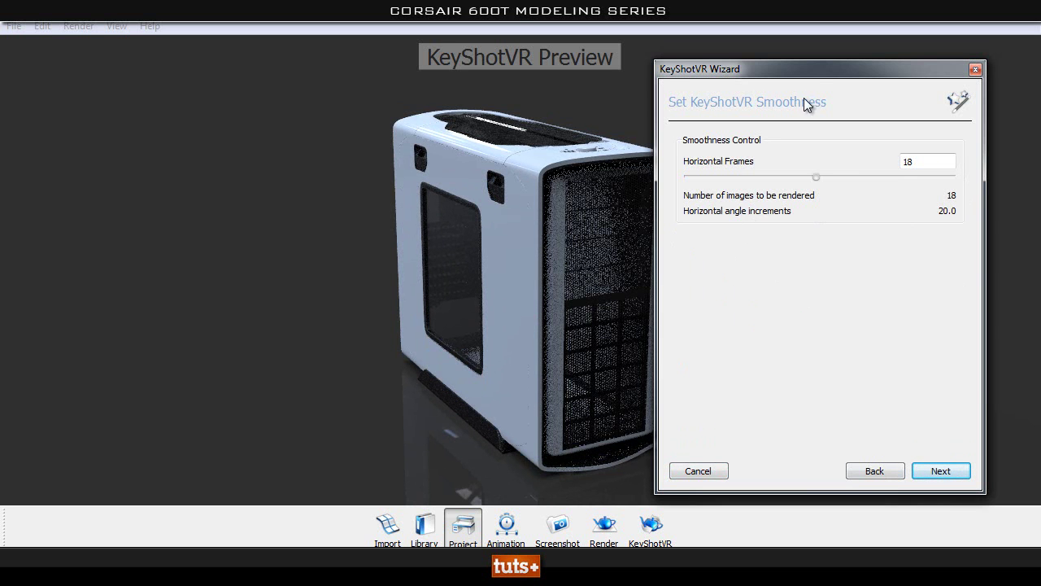
- Raise the turntable to 36 horizontal frames at 10° steps
drag(809, 72, 799, 77)
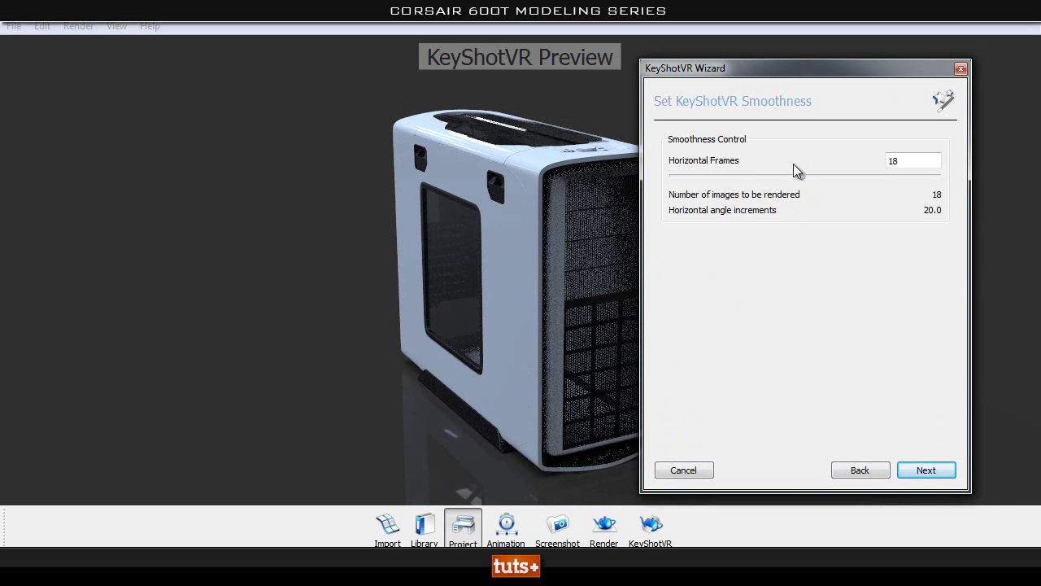
drag(802, 174, 958, 186)
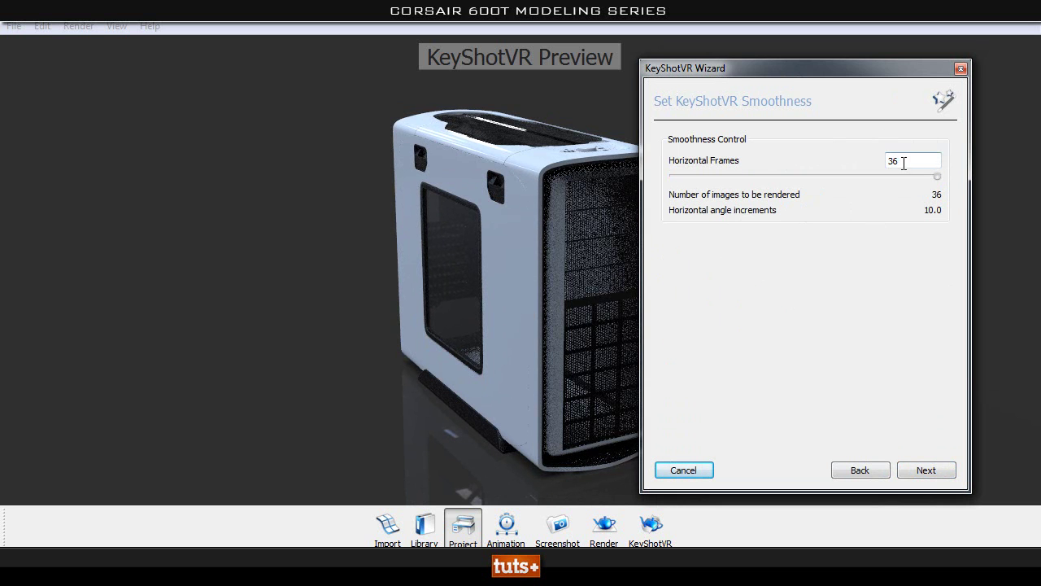
click(926, 470)
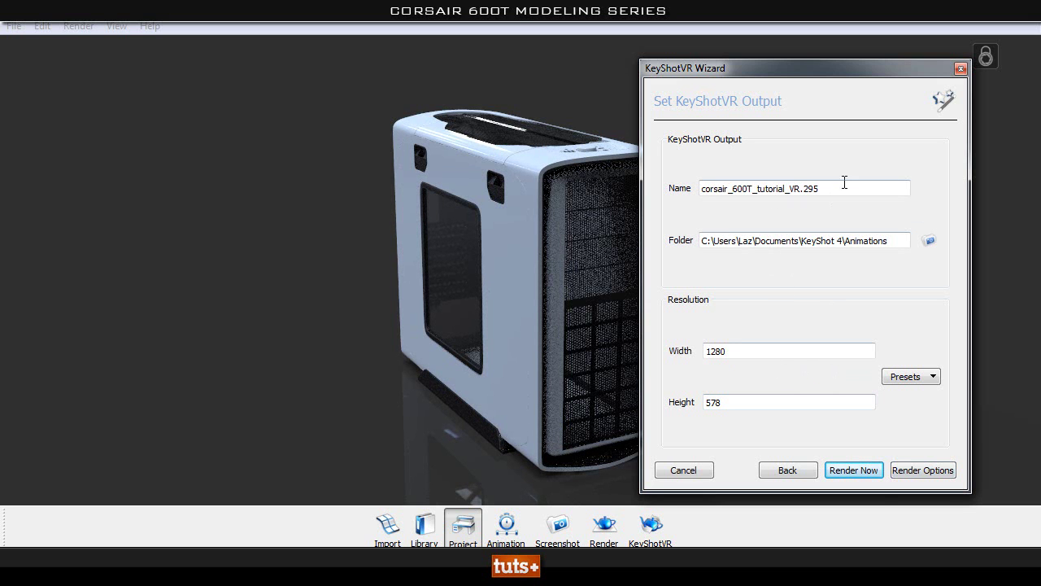
- Review the KeyShotVR render settings (1280 x 578 PNG) and close them
click(925, 470)
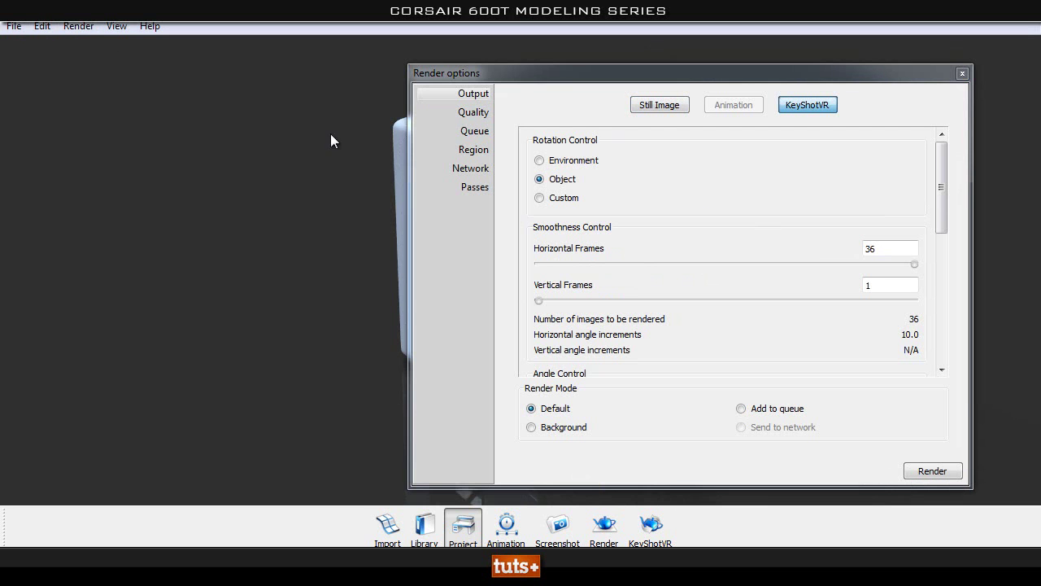
scroll(717, 306, down, 4)
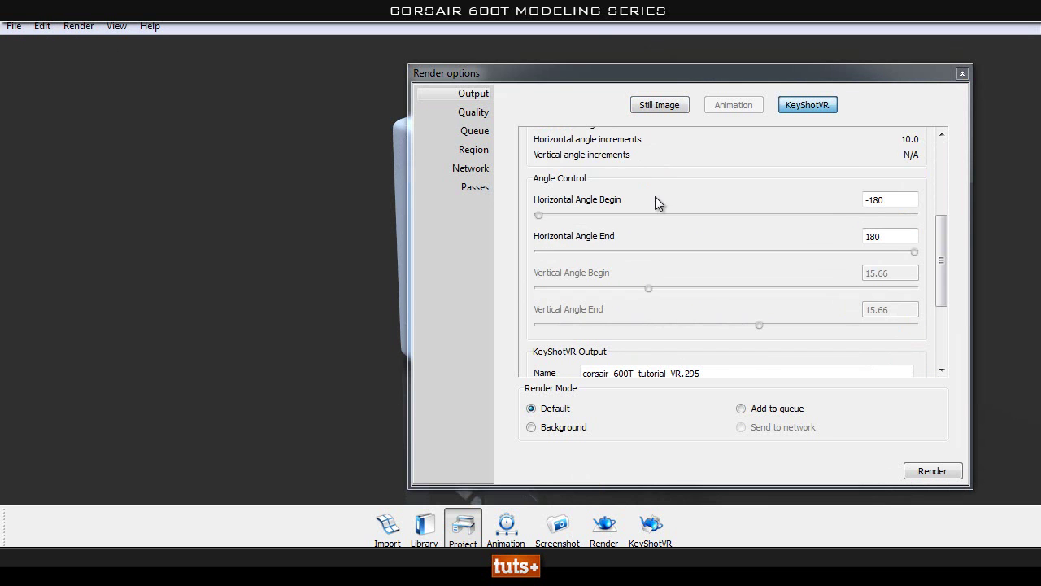
scroll(632, 294, down, 3)
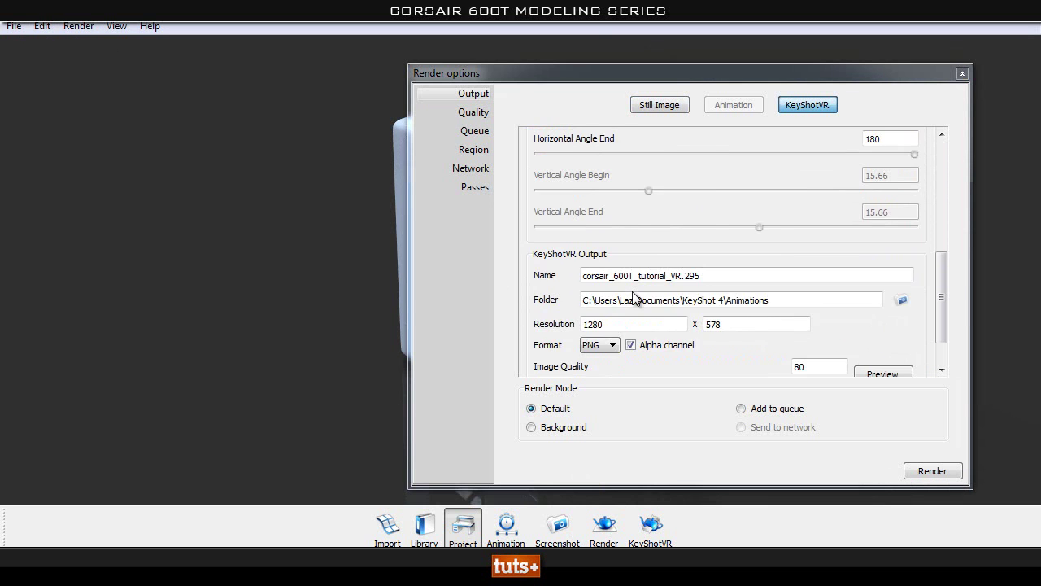
click(962, 73)
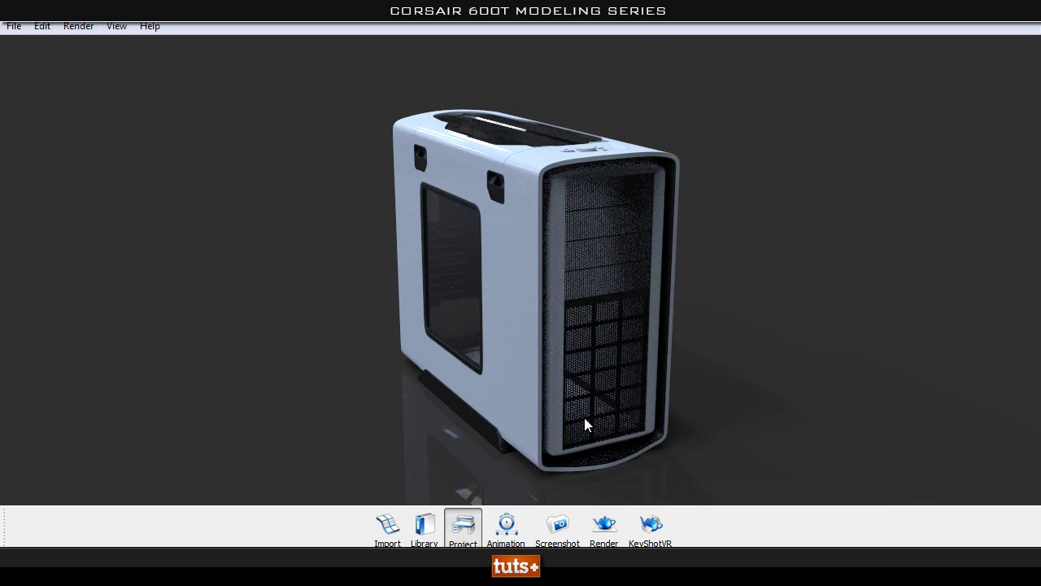